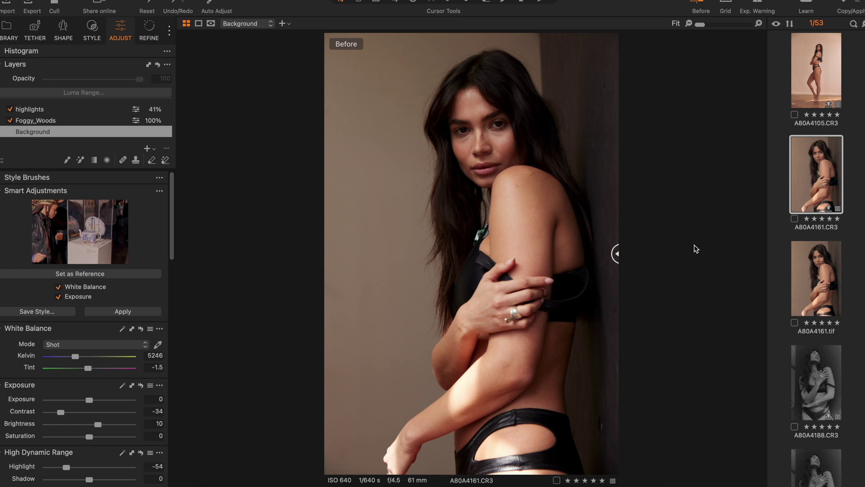
Compare the original and edited versions of A80A4161.CR3 across the whole frame
drag(616, 253, 401, 253)
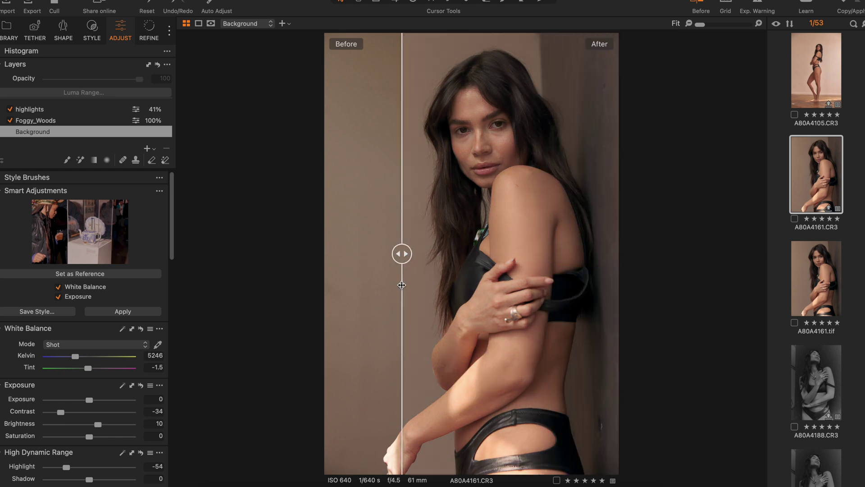
drag(401, 285, 320, 348)
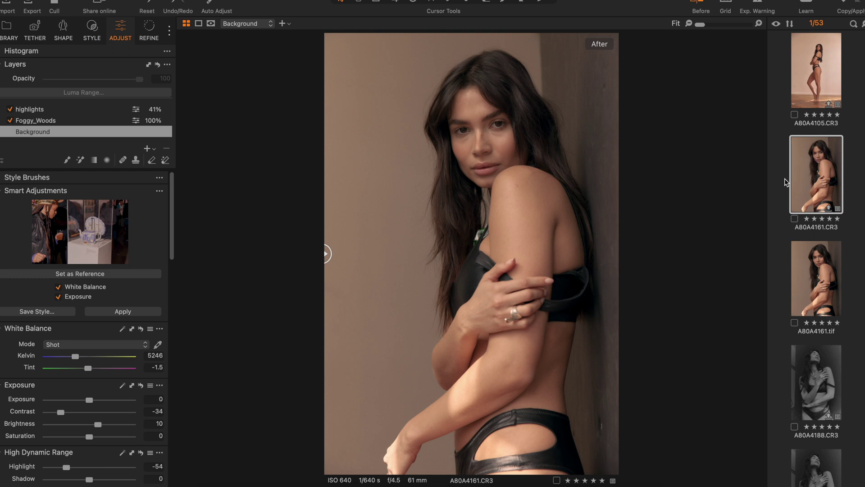
Switch to Finder and preview the exported 2.jpg full screen, then leave the full-screen view
click(209, 484)
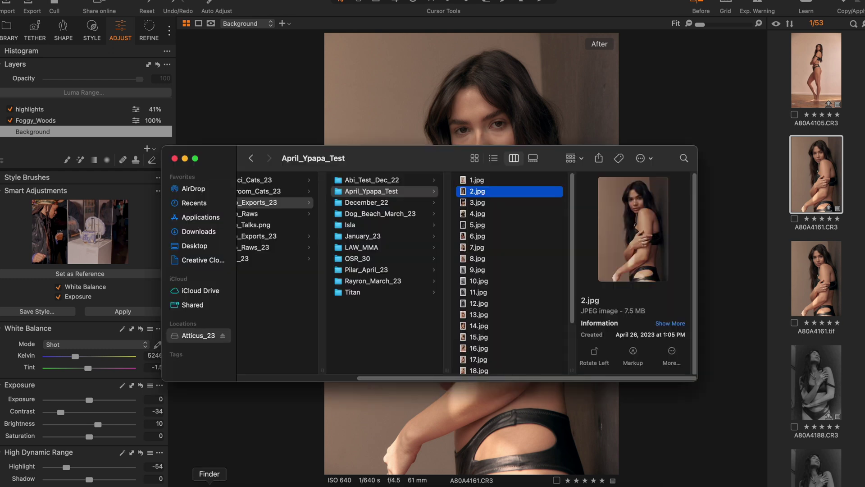
key(space)
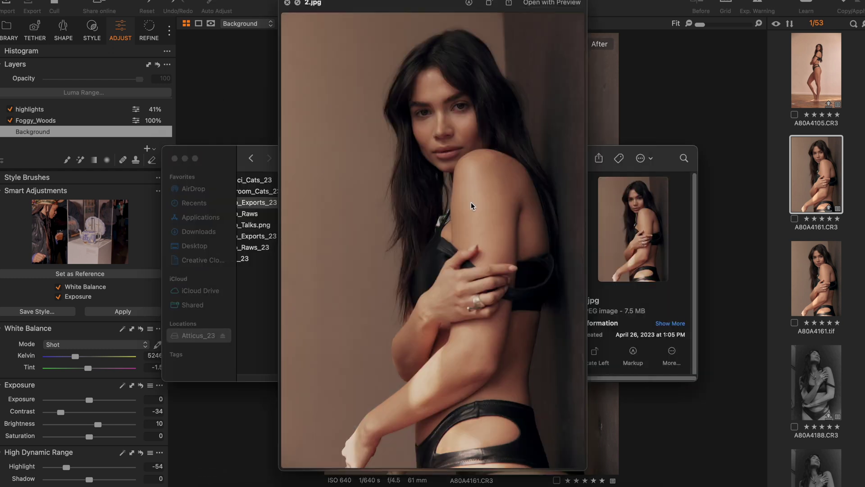
click(298, 3)
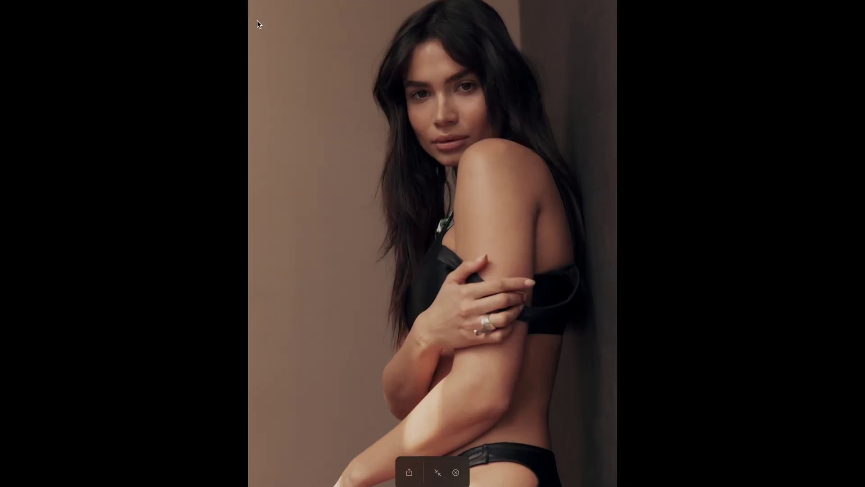
drag(454, 459, 718, 394)
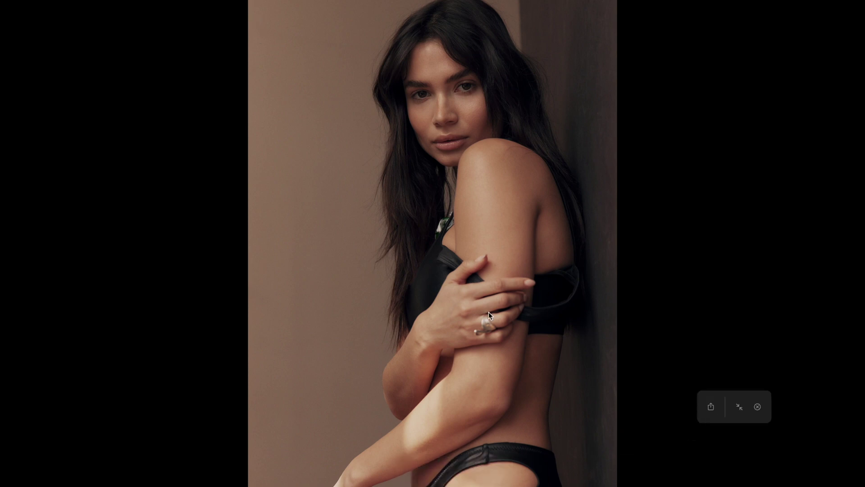
key(Escape)
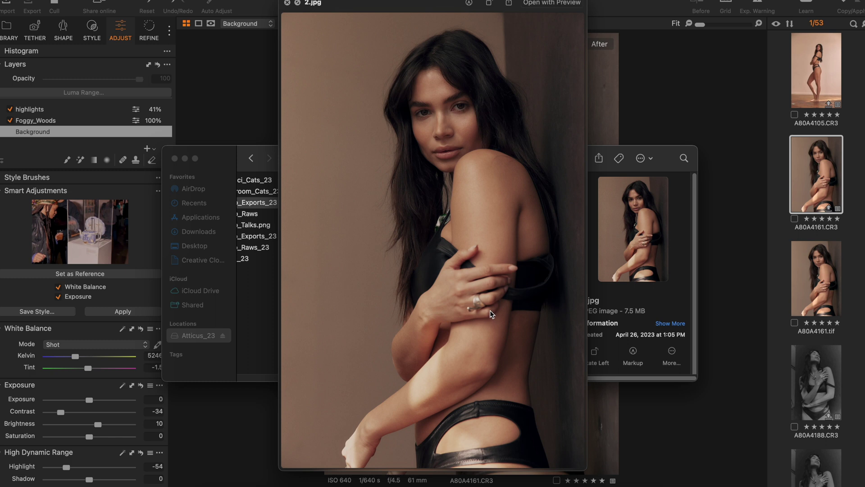
Return to Capture One and create a new, unedited variant of A80A4161.CR3
click(815, 161)
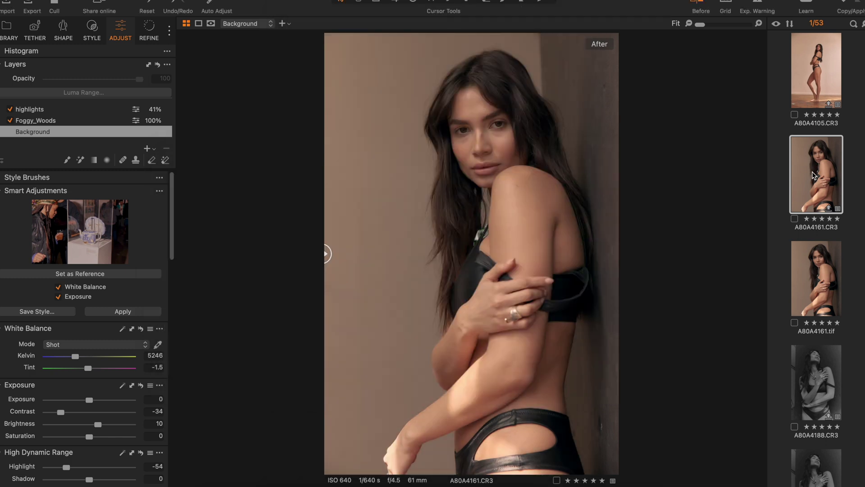
right_click(809, 176)
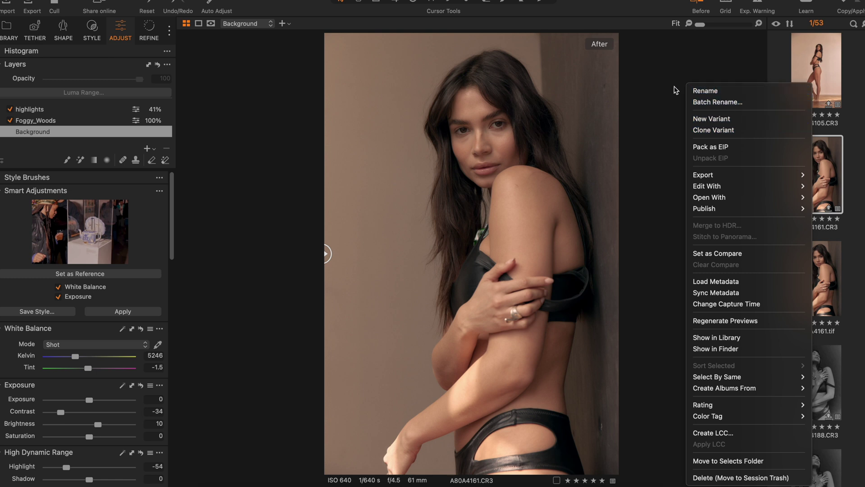
click(716, 130)
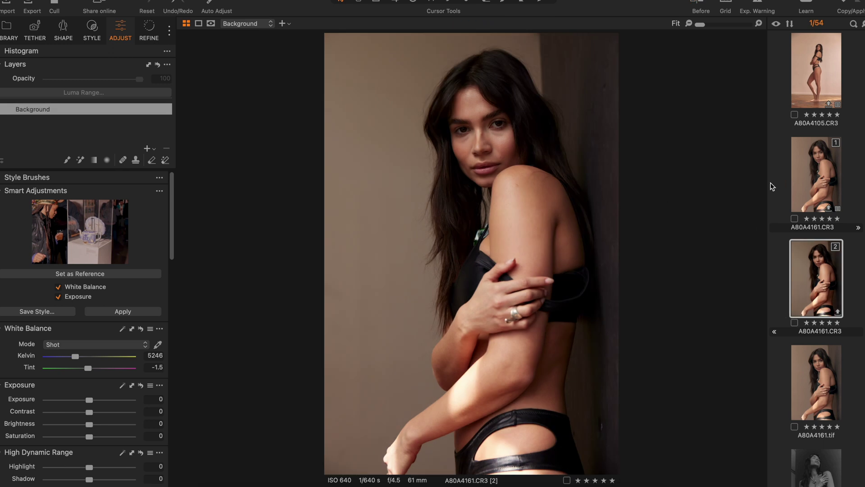
Look at the edited variant 1, return to variant 2 and view the list of saved styles
click(820, 175)
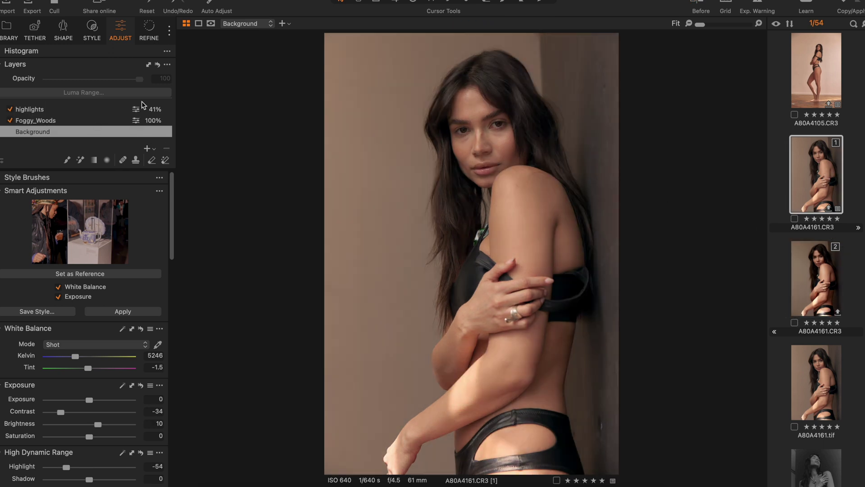
click(807, 269)
click(92, 28)
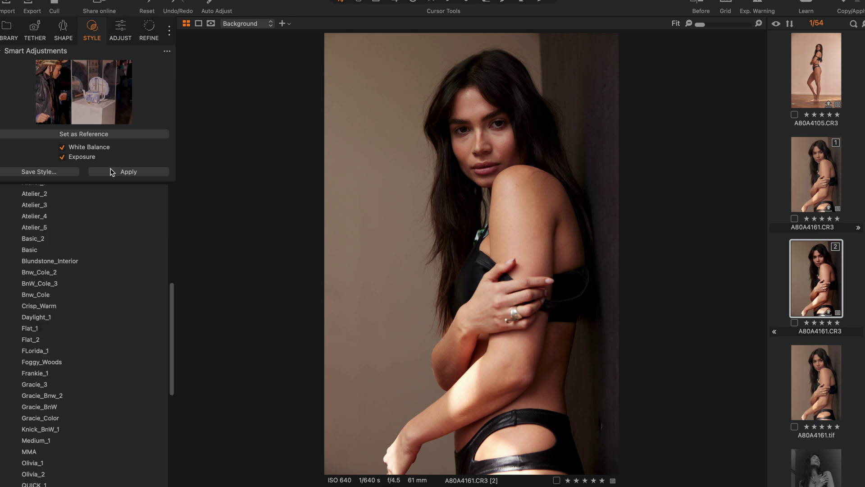
Set the contrast of variant 2 to -36 and its brightness to 17
click(120, 28)
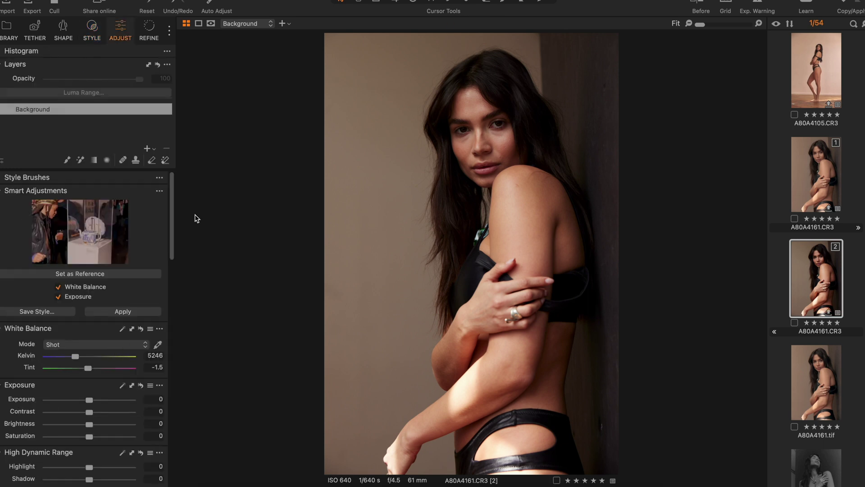
drag(174, 206, 174, 226)
drag(86, 326, 104, 338)
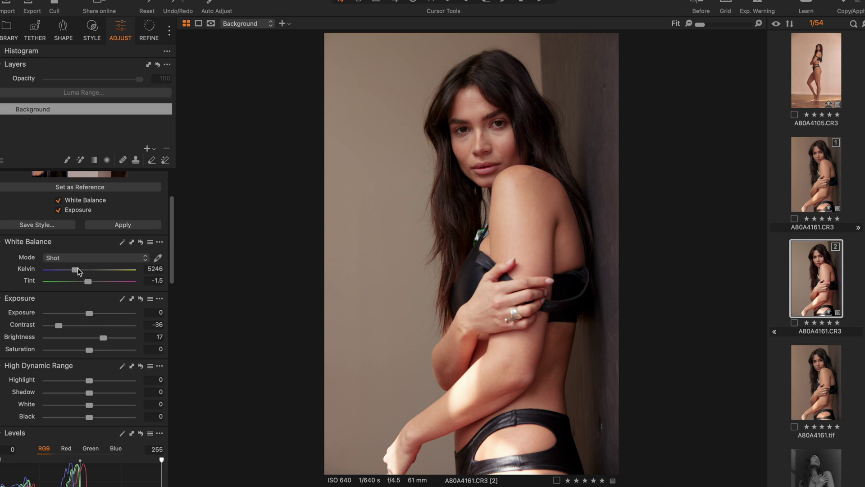
Set the white balance of variant 2 to 5503 Kelvin with a tint of -2
drag(77, 270, 78, 272)
click(151, 279)
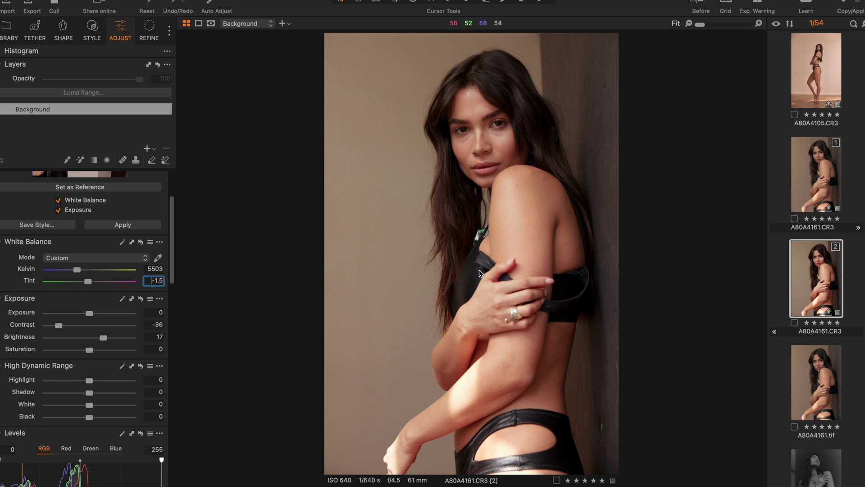
text(-2)
key(Return)
Tint the shadows of variant 2 slightly blue with the Color Balance shadow wheel
scroll(168, 225, down, 10)
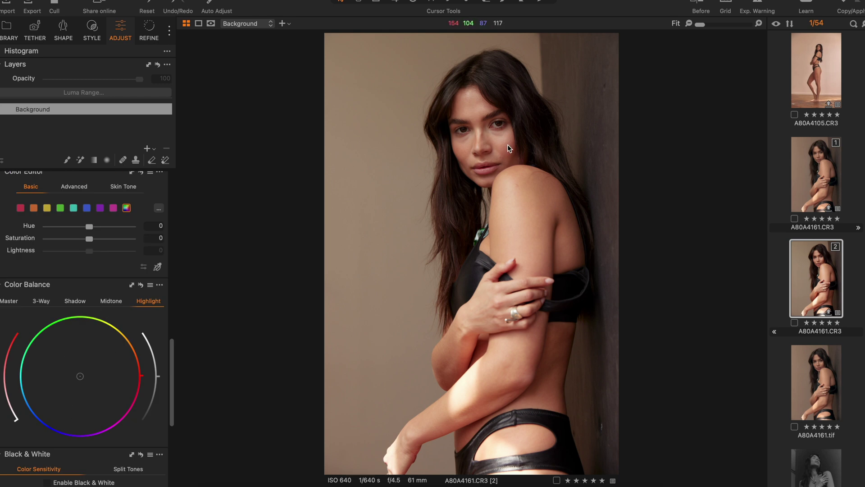
scroll(166, 351, up, 5)
scroll(165, 347, down, 5)
scroll(164, 345, up, 1)
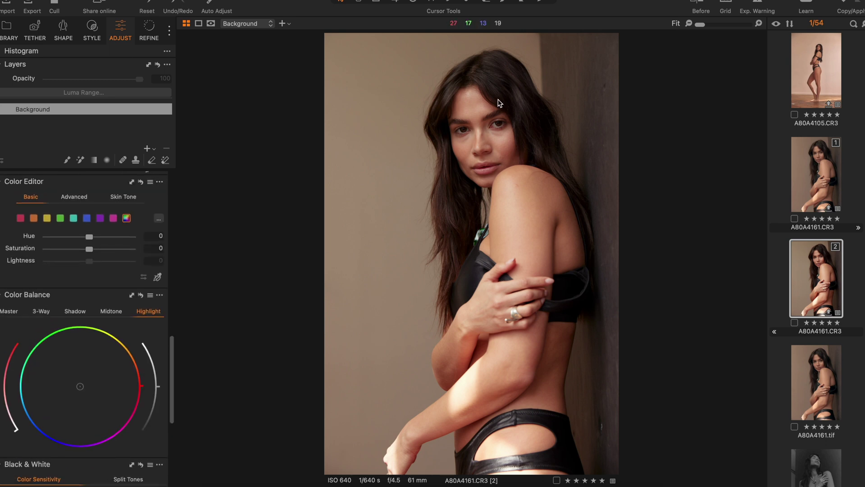
click(78, 312)
drag(81, 385, 64, 392)
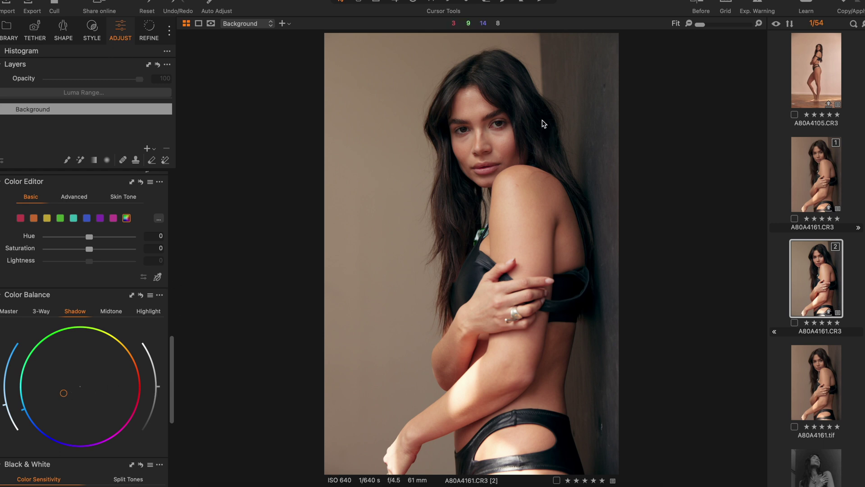
Set the RGB levels of variant 2 to a black point of 3, midtone of 0.07 and white point of 242
drag(171, 342, 170, 259)
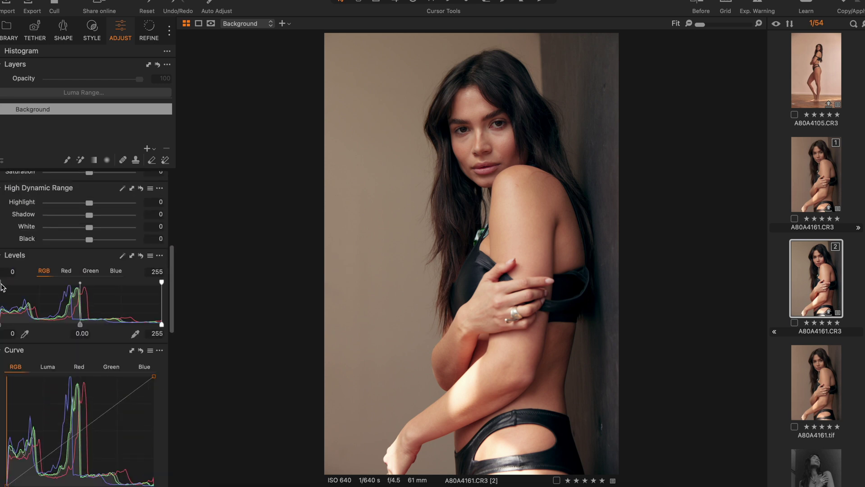
drag(1, 282, 2, 281)
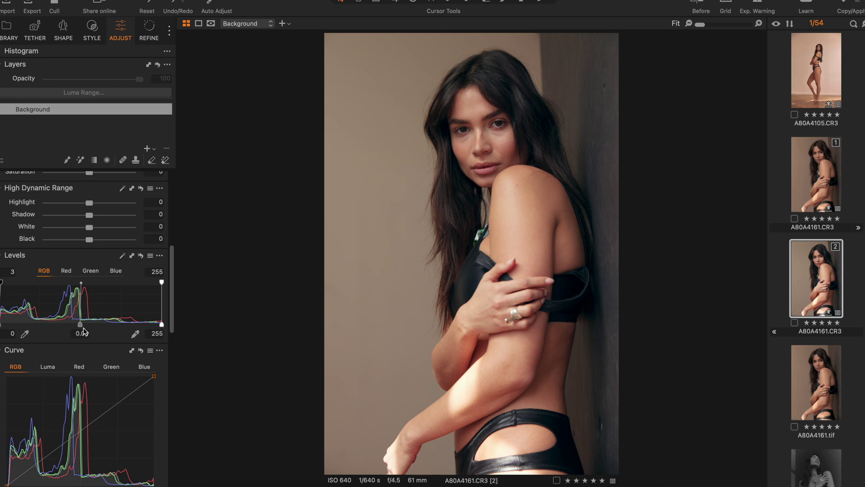
drag(79, 324, 74, 324)
drag(161, 282, 153, 282)
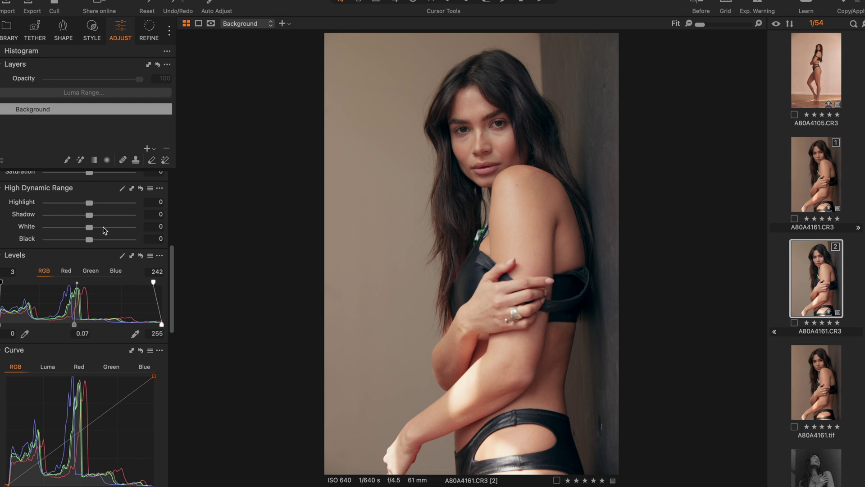
Compare variants 1 and 2 of A80A4161.CR3 by switching between them
click(818, 191)
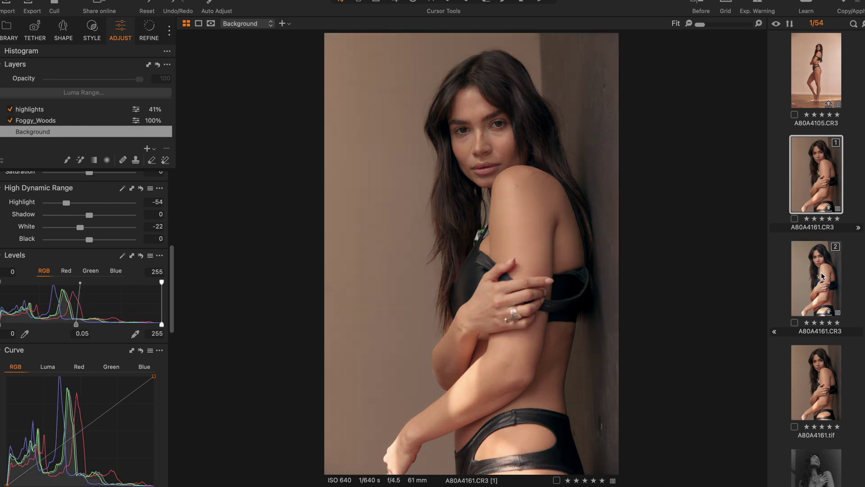
click(812, 270)
click(831, 190)
click(815, 277)
Examine the effect of variant 1's highlights layer by toggling it off and on, leaving it enabled
click(818, 187)
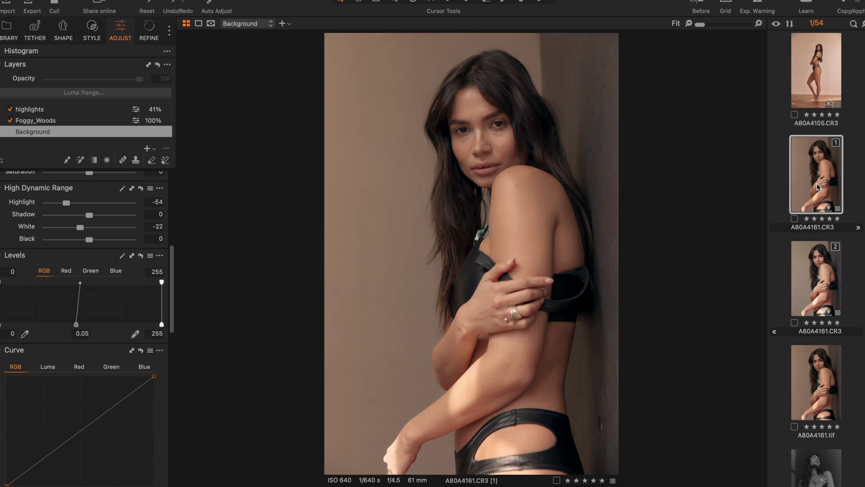
click(13, 108)
click(10, 109)
click(10, 110)
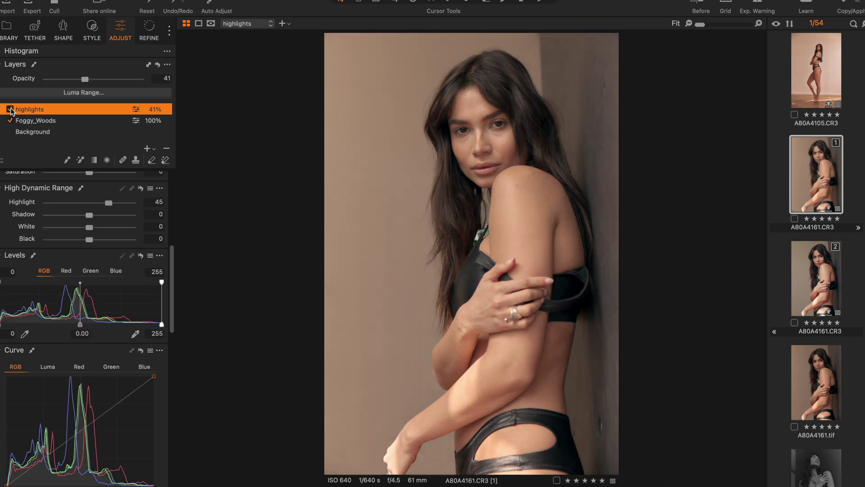
click(10, 109)
click(10, 109)
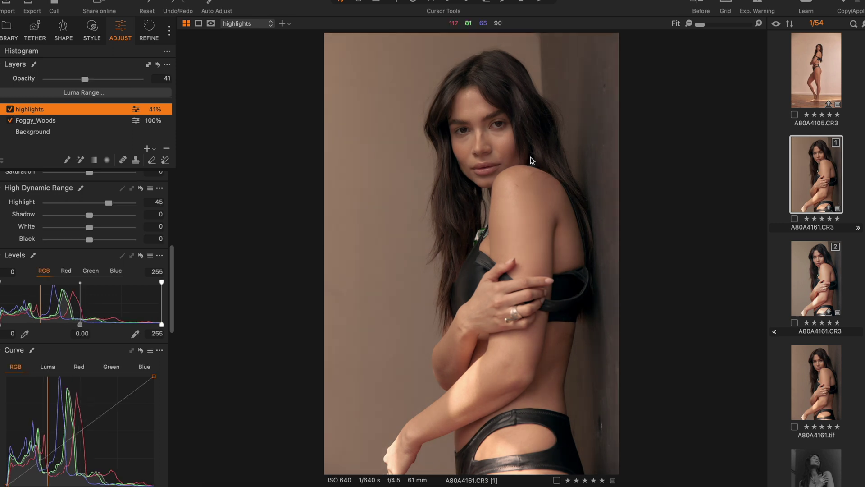
Add a new filled adjustment layer to variant 2 and name it "highlights"
click(820, 271)
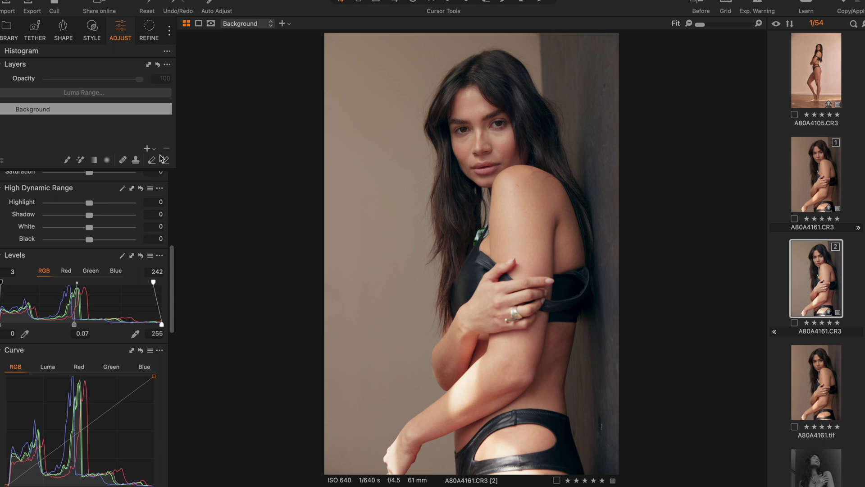
click(148, 148)
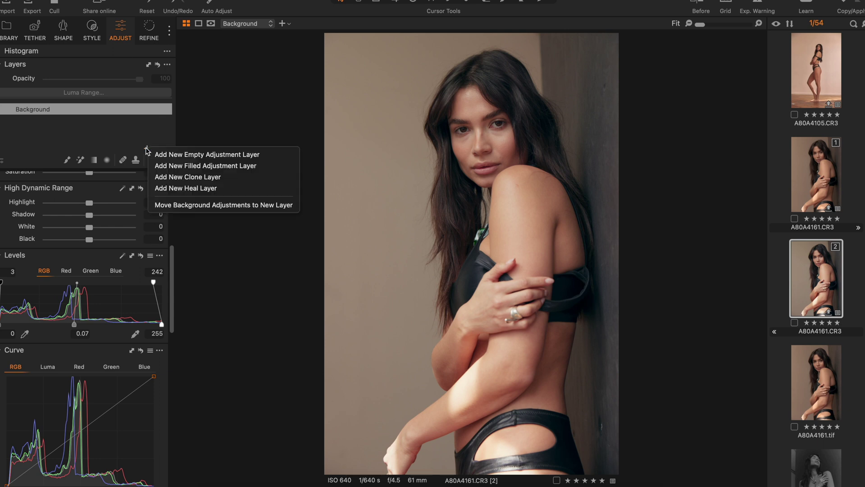
click(171, 166)
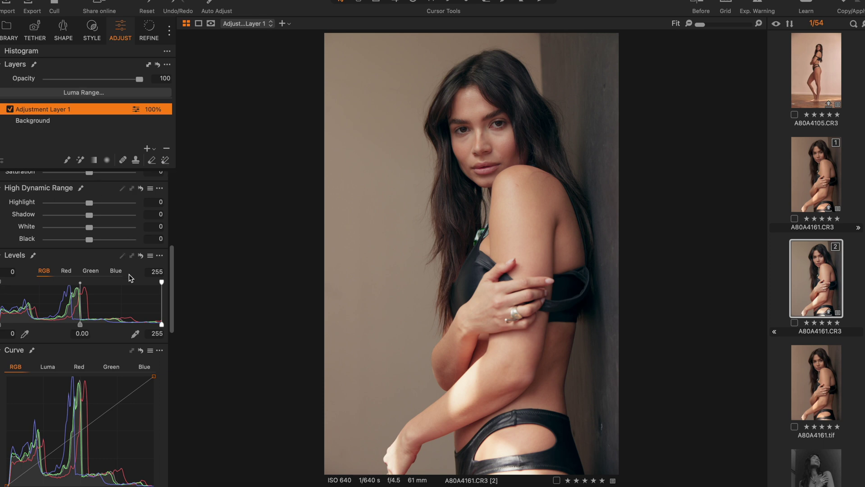
double_click(60, 107)
text(highlights)
key(Return)
Darken and warm the highlights layer with exposure -1.58, white balance 9847 Kelvin and tint -4.2
scroll(87, 368, up, 6)
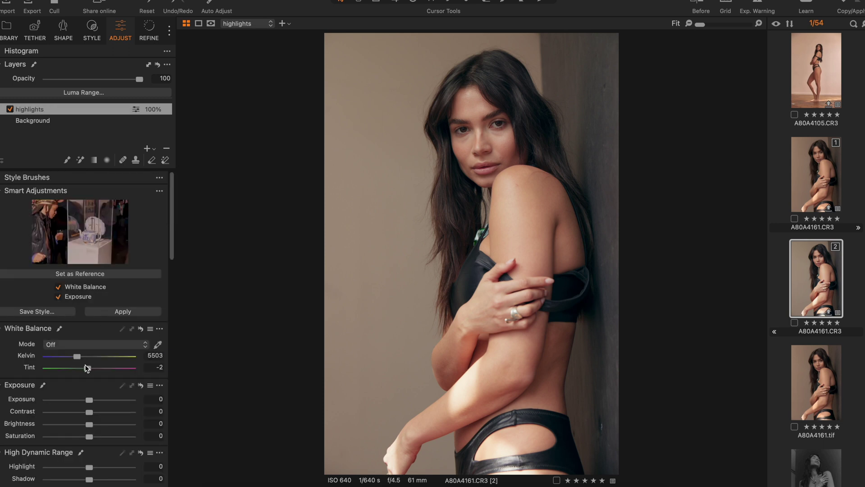
drag(90, 399, 72, 398)
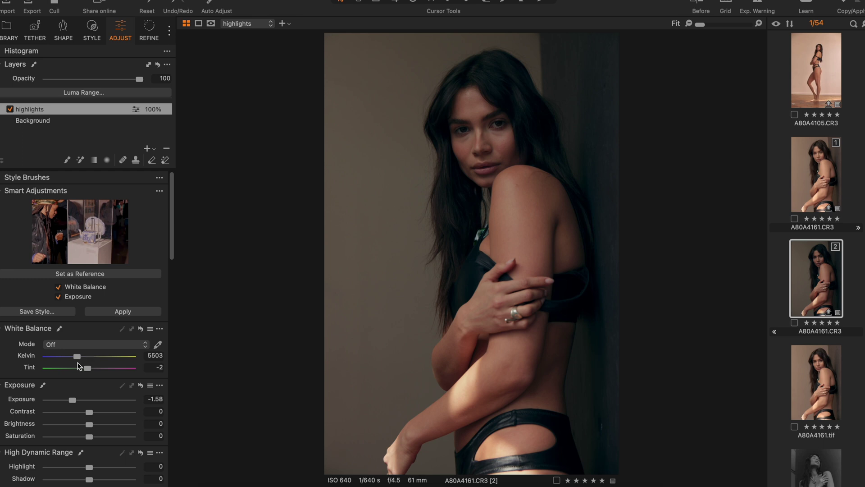
mouse_move(78, 357)
mouse_down()
mouse_move(99, 355)
mouse_move(85, 358)
mouse_move(90, 369)
mouse_up()
drag(90, 356, 106, 356)
Restrict the highlights layer with a luma range of 234 to 255 and a lower falloff of about 34
click(82, 93)
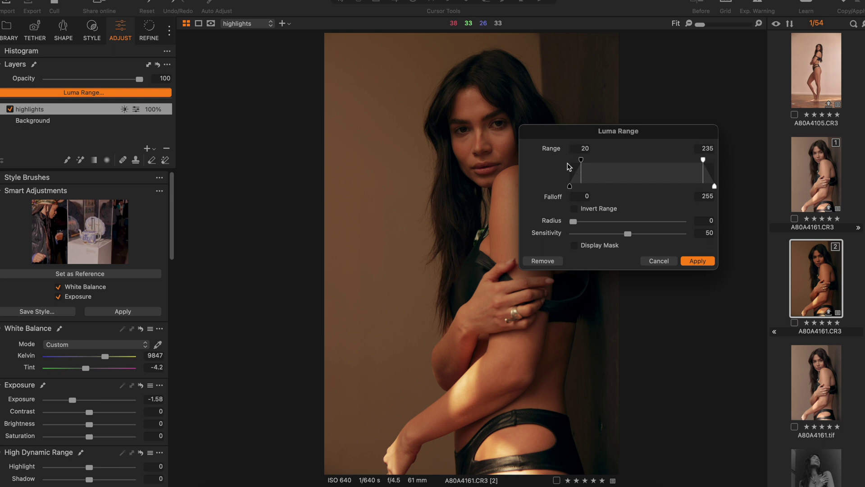
drag(582, 161, 555, 167)
drag(704, 162, 742, 151)
drag(574, 164, 607, 198)
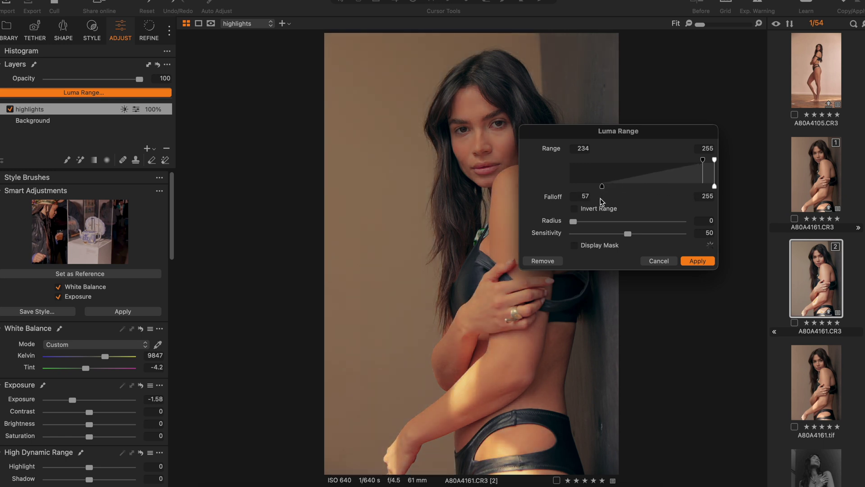
drag(590, 198, 672, 201)
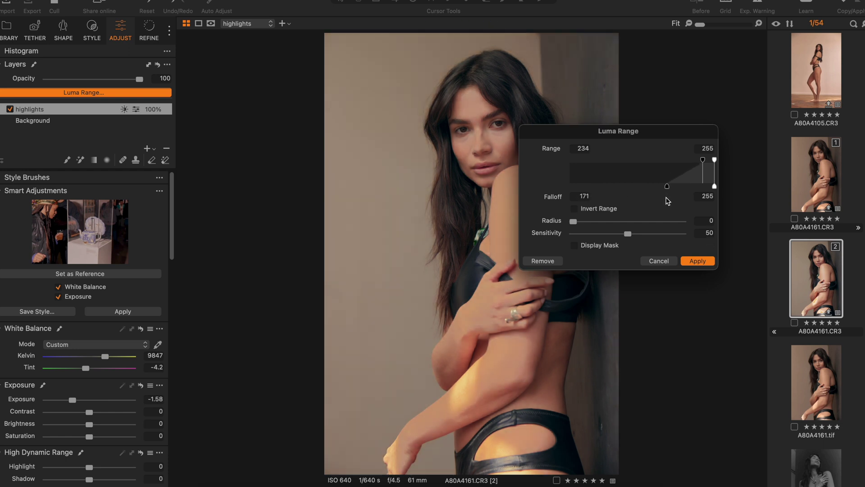
drag(673, 186, 594, 213)
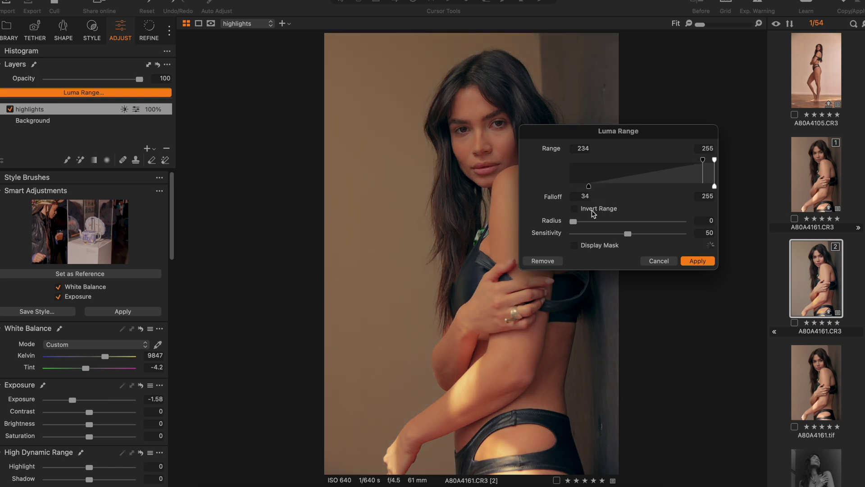
Check the luma range mask overlay, refine the lower falloff to about 41, and apply the range to the highlights layer
click(576, 247)
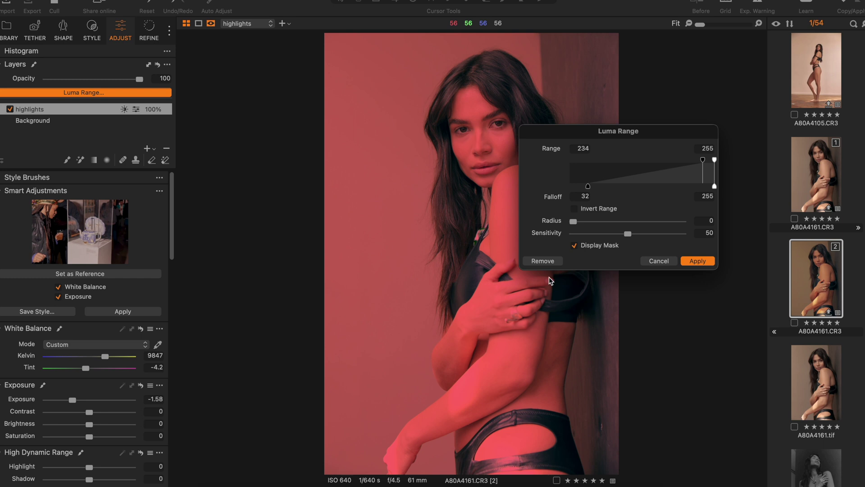
mouse_move(588, 191)
mouse_down()
mouse_move(667, 191)
mouse_move(585, 201)
mouse_move(604, 199)
mouse_move(599, 203)
mouse_up()
click(574, 245)
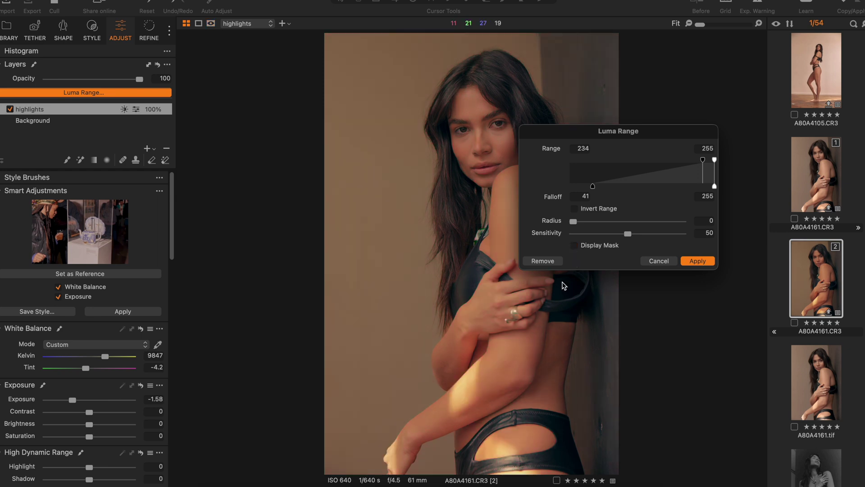
mouse_move(593, 185)
mouse_down()
mouse_move(612, 184)
mouse_move(586, 187)
mouse_move(592, 190)
mouse_up()
click(698, 261)
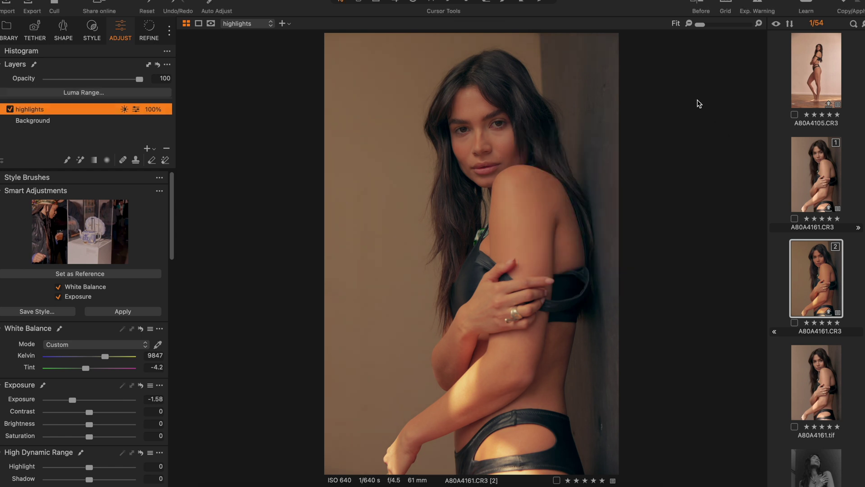
Lower the highlights layer's opacity to 21 and toggle the layer off and on to judge it, leaving it enabled
drag(113, 80, 67, 80)
click(9, 110)
click(9, 110)
click(9, 109)
click(10, 109)
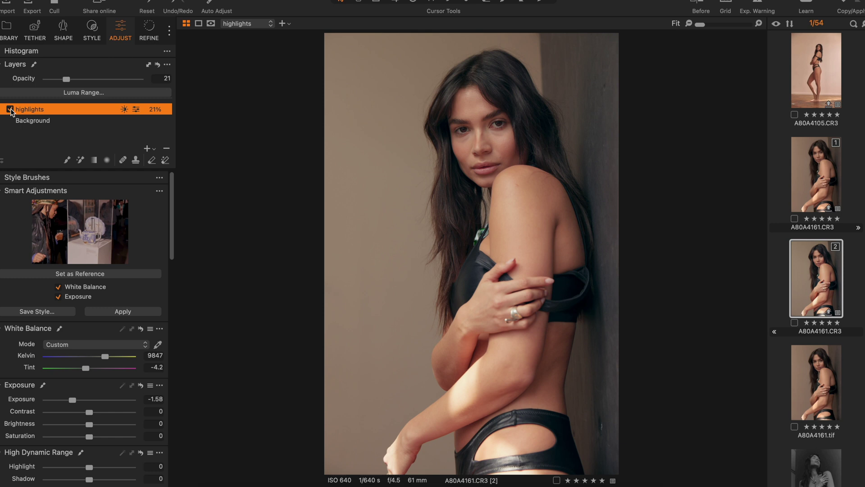
double_click(43, 110)
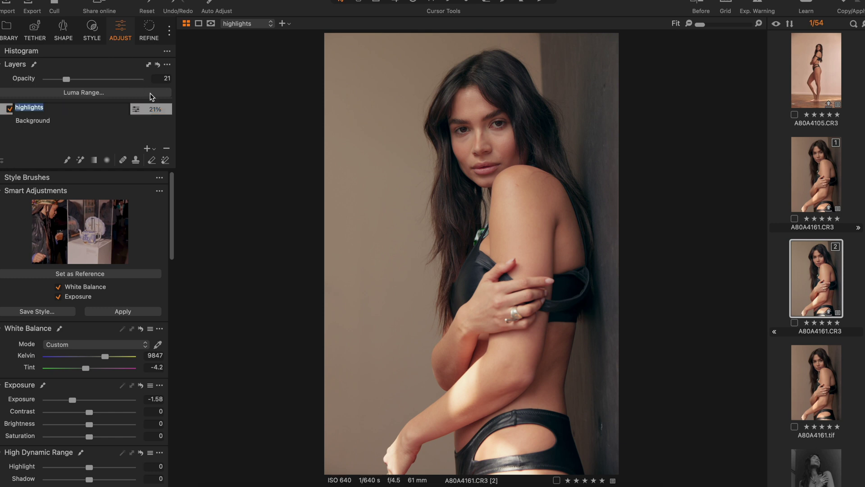
key(Return)
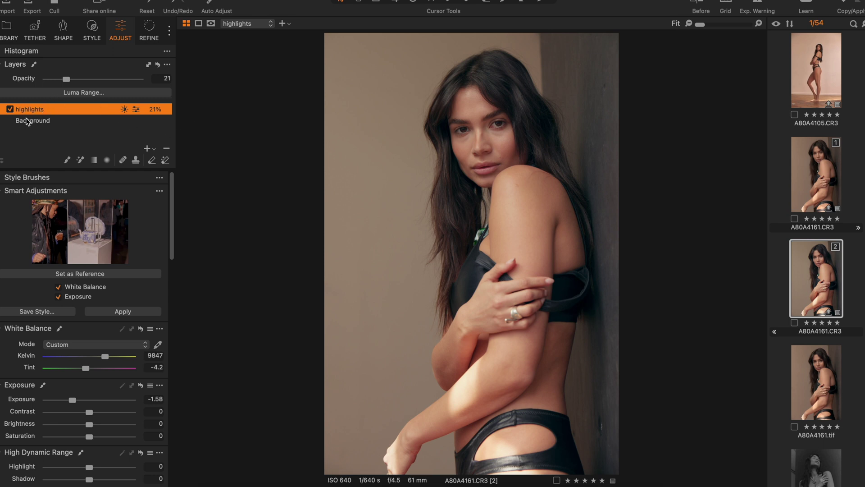
Set the High Dynamic Range highlight to -24 on the highlights layer and to -12 on the Background layer
drag(79, 467, 72, 468)
click(63, 121)
mouse_move(90, 467)
mouse_down()
mouse_move(132, 468)
mouse_move(61, 471)
mouse_move(85, 473)
mouse_up()
drag(170, 241, 172, 282)
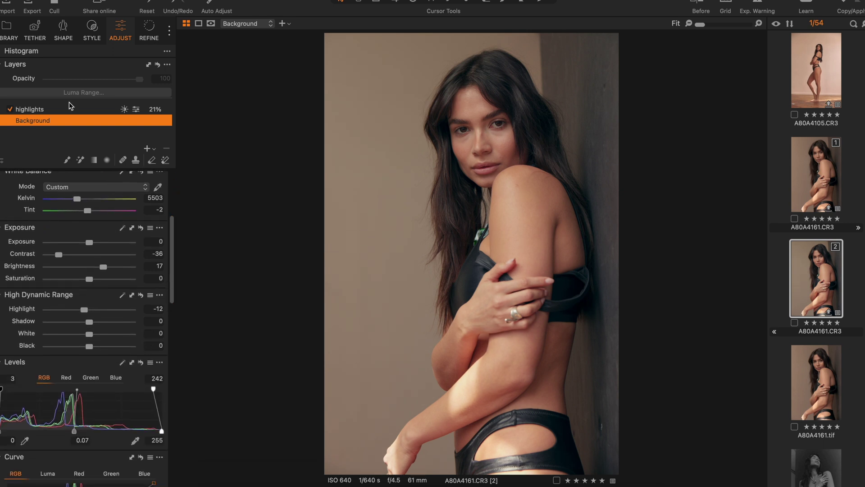
click(113, 1)
mouse_move(135, 85)
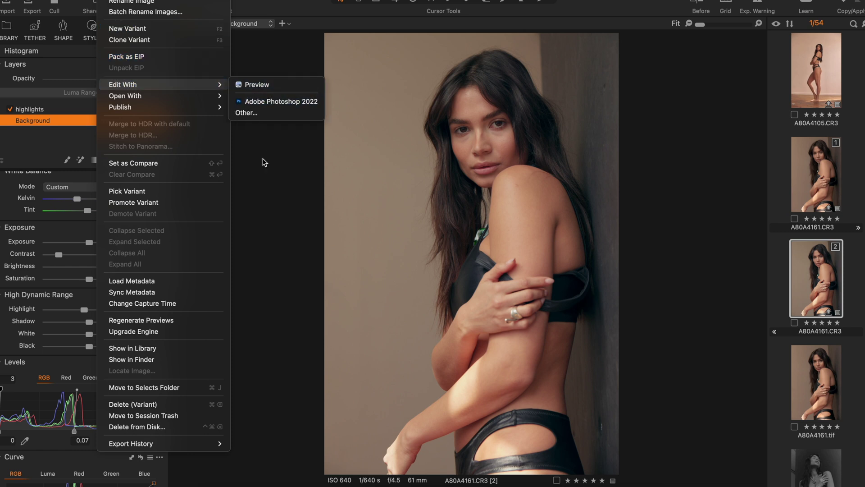
click(271, 169)
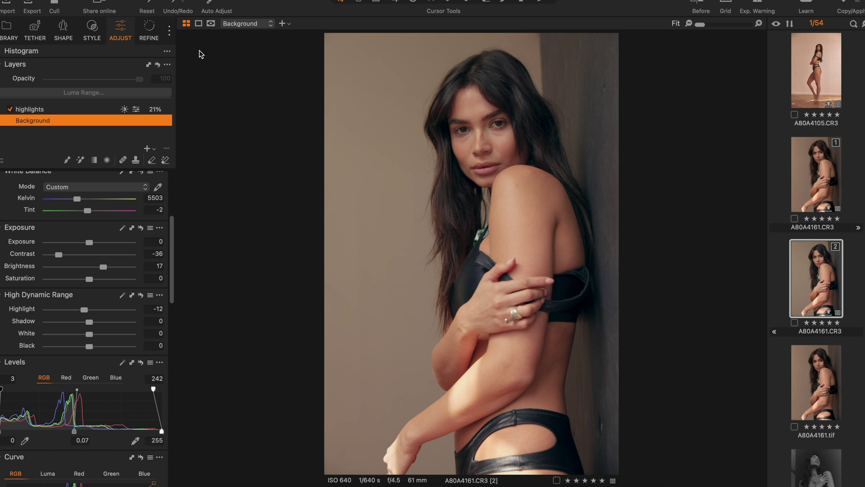
Examine the highlights layer's effect by toggling its visibility and comparing its settings with the Background layer's
click(11, 109)
click(10, 109)
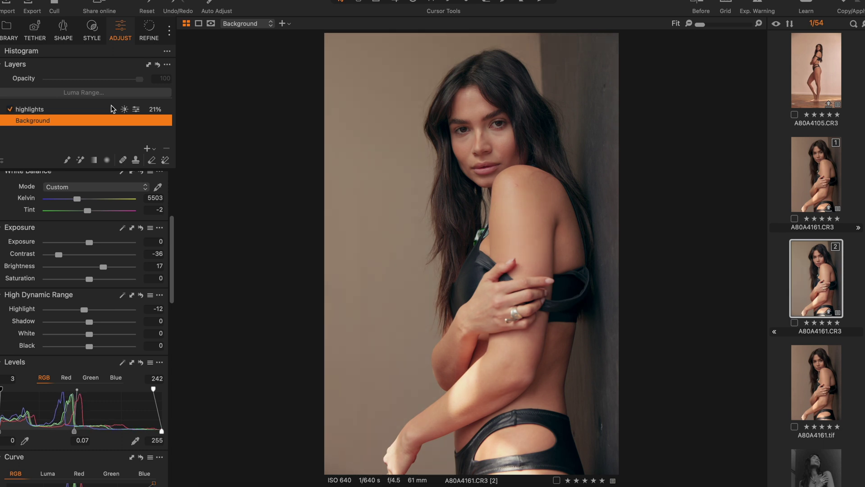
click(50, 111)
click(32, 125)
click(39, 112)
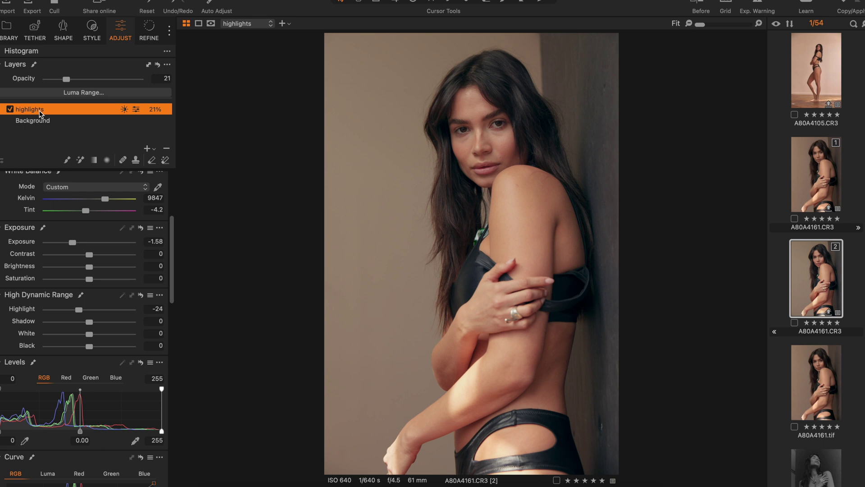
click(11, 110)
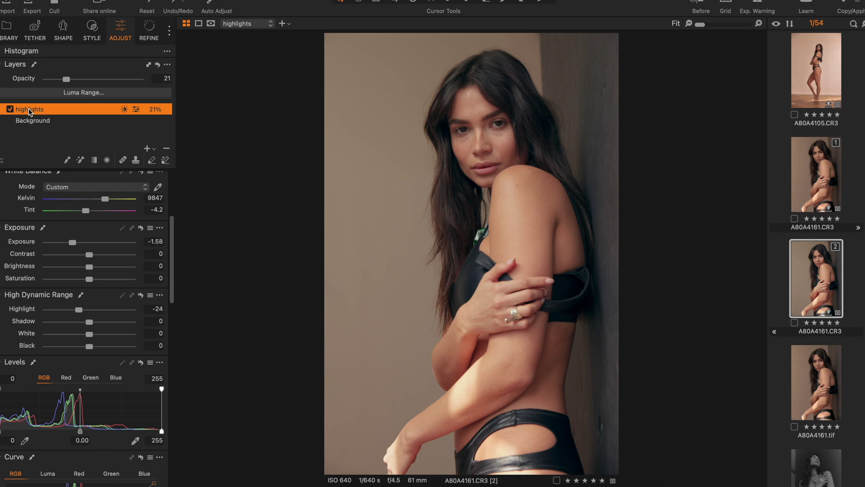
click(9, 109)
Delete the highlights layer and undo the deletion
click(23, 130)
key(Delete)
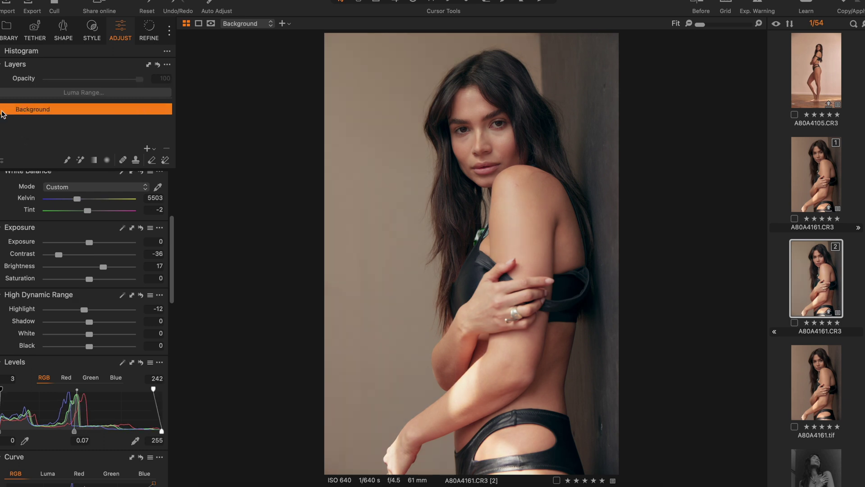
key(super+z)
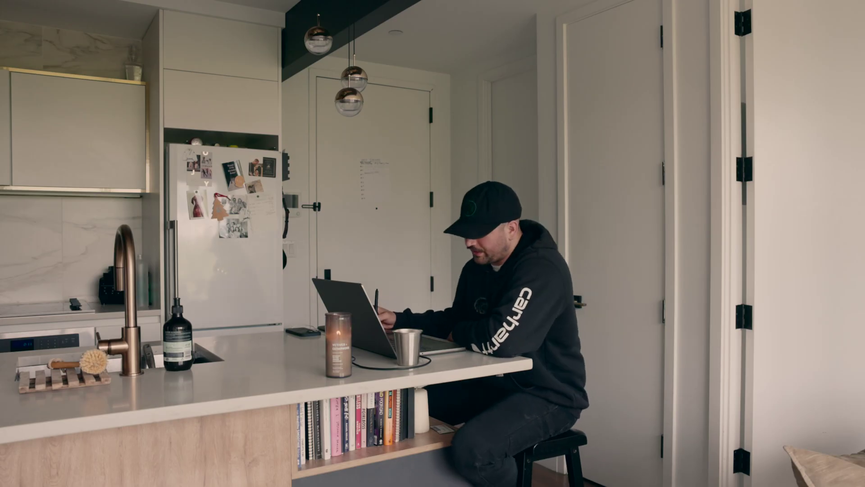
Soften the Background layer with clarity -12 and structure -9
click(79, 120)
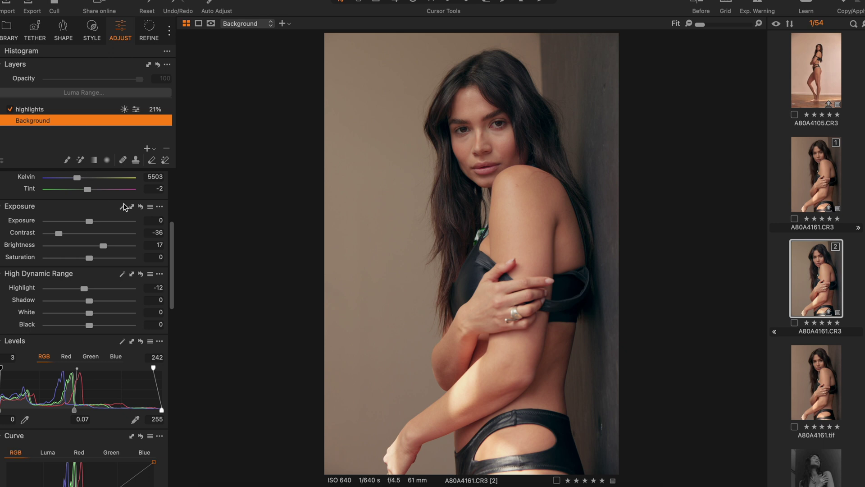
scroll(170, 261, down, 3)
scroll(170, 261, down, 2)
scroll(78, 238, down, 15)
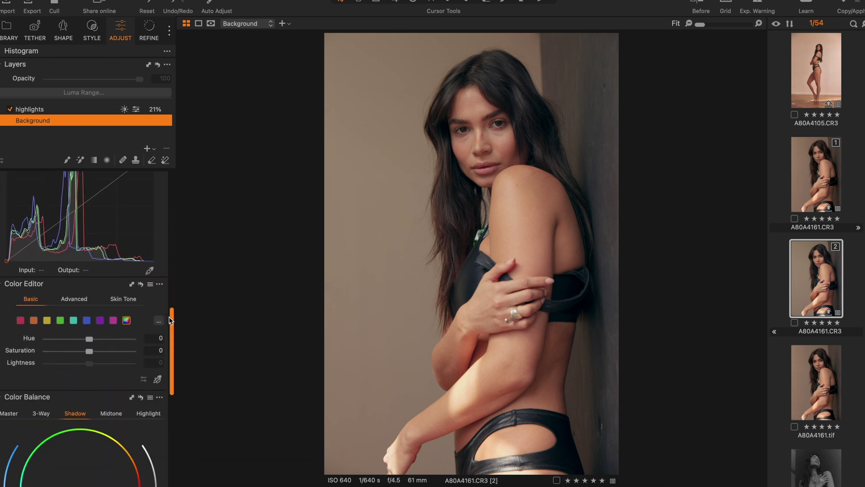
drag(86, 382, 86, 391)
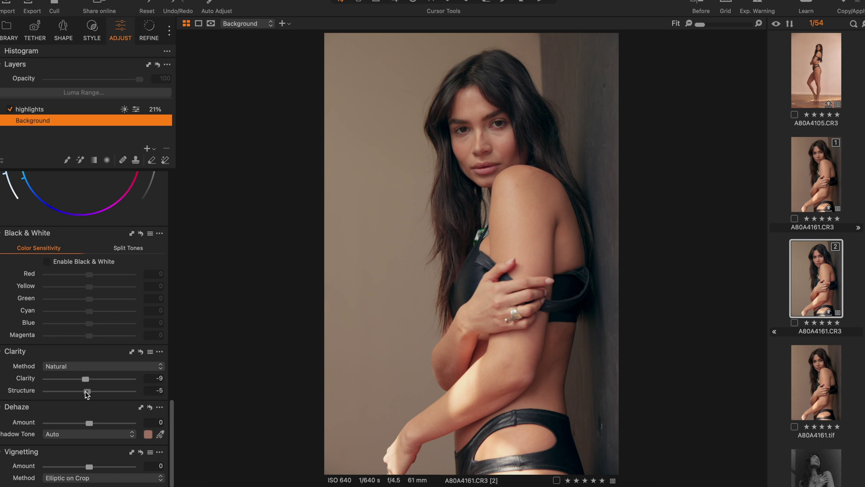
drag(85, 379, 91, 382)
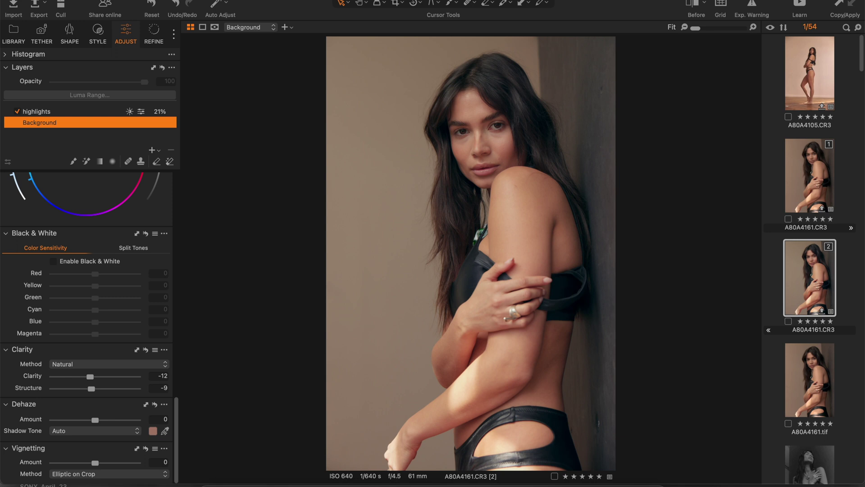
Set the sharpening amount to 0 and add fine film grain with an impact of 18
click(154, 31)
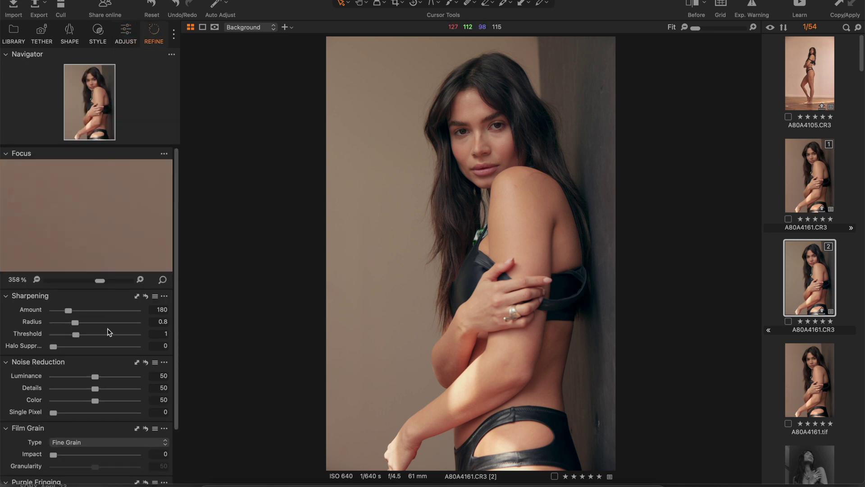
drag(71, 311, 10, 314)
drag(71, 458, 70, 459)
scroll(176, 361, down, 3)
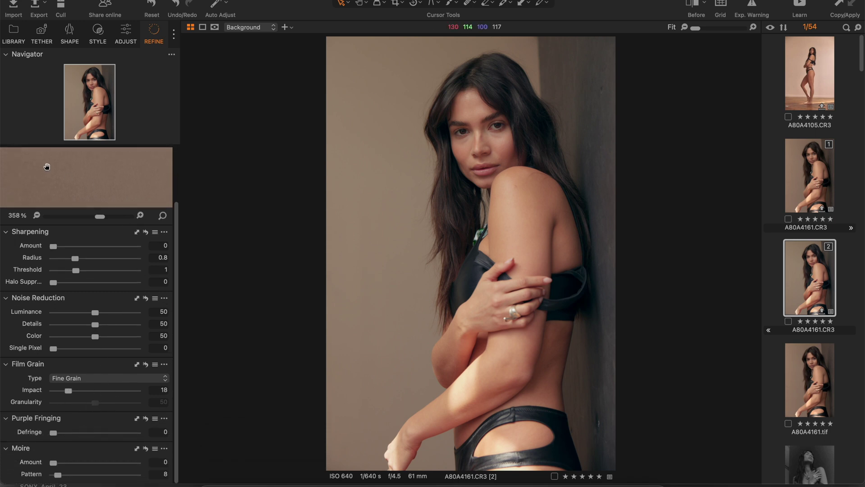
Darken the edges of the portrait with a vignetting amount of -0.36
click(98, 31)
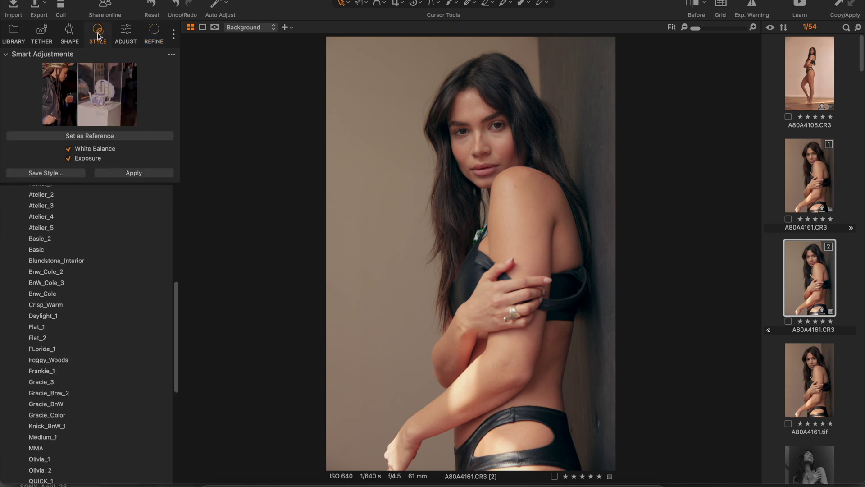
click(126, 32)
mouse_move(95, 462)
mouse_down()
mouse_move(80, 459)
mouse_move(100, 462)
mouse_move(93, 468)
mouse_up()
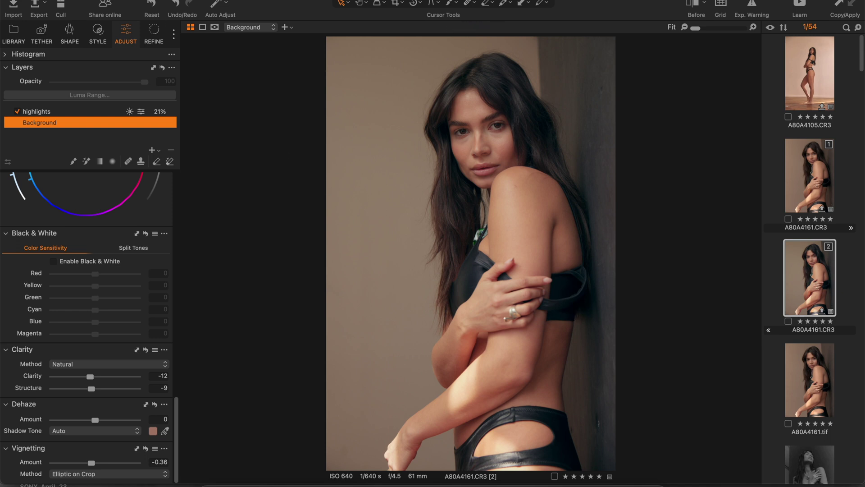
Send variant 2 of A80A4161.CR3 to Adobe Photoshop 2022 for editing, accepting the export settings
right_click(90, 456)
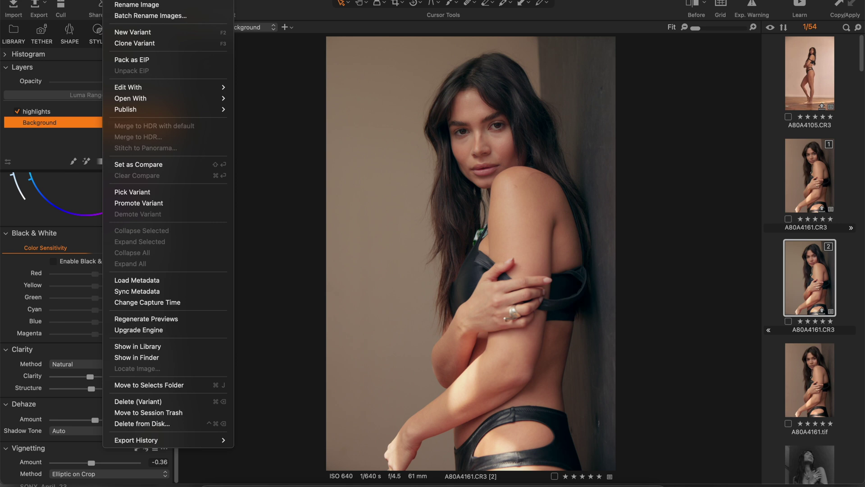
mouse_move(135, 87)
click(283, 105)
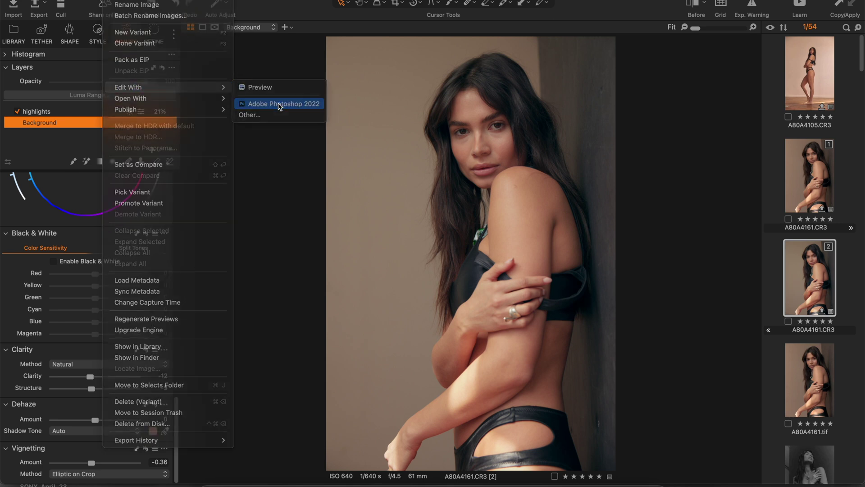
click(520, 350)
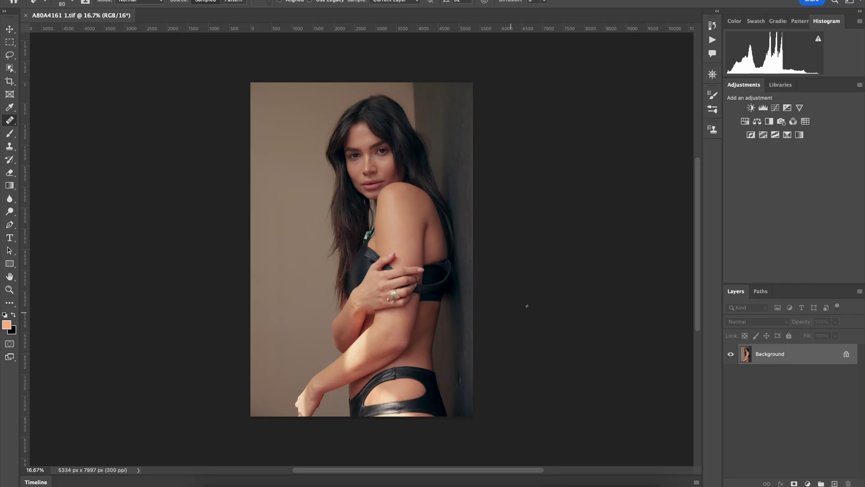
click(775, 108)
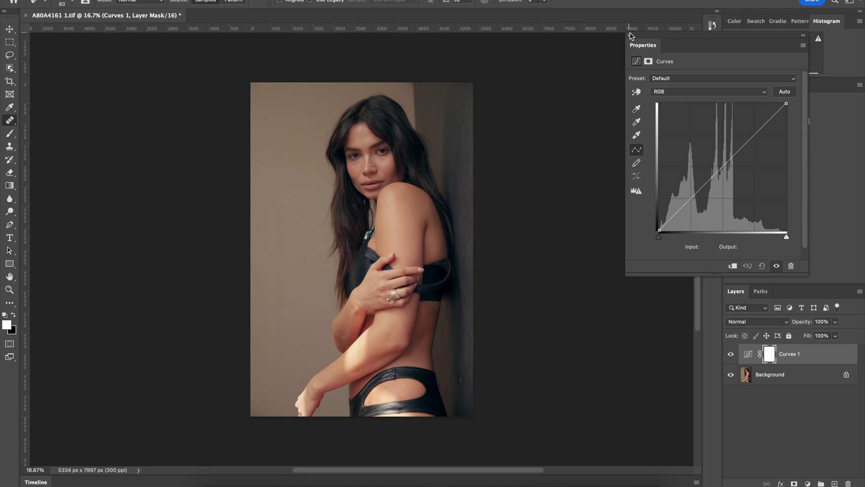
click(630, 78)
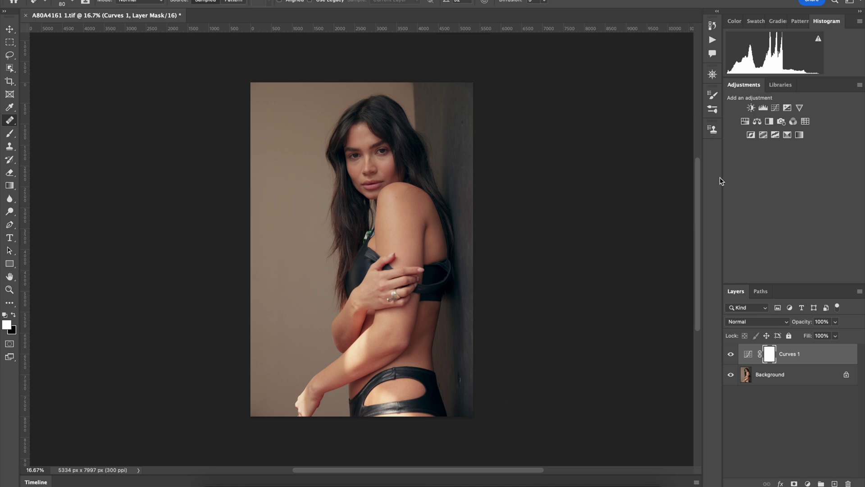
click(803, 359)
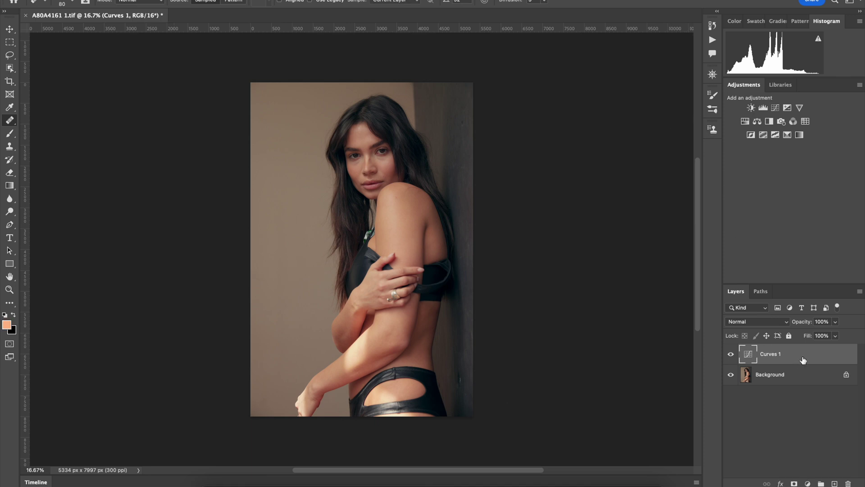
key(BackSpace)
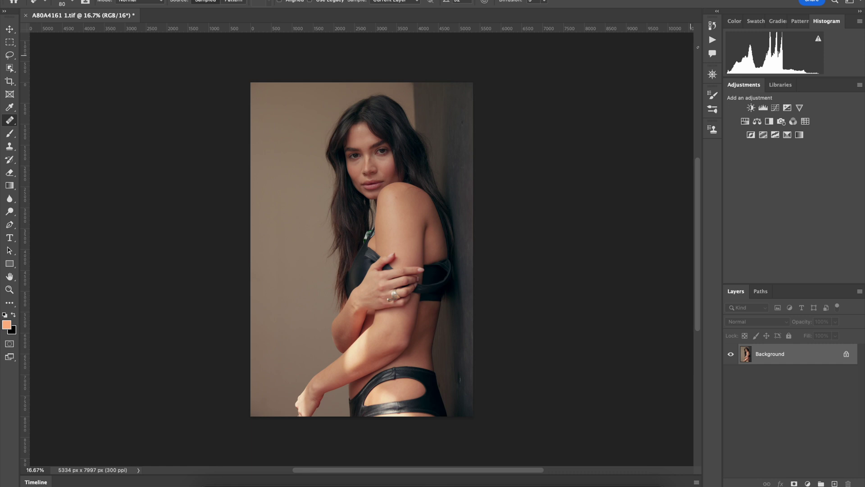
Add a Curves adjustment layer and shape its lower half with a near-black point, a slightly lowered shadow point and an upper-midtone point
click(776, 108)
drag(661, 225, 662, 227)
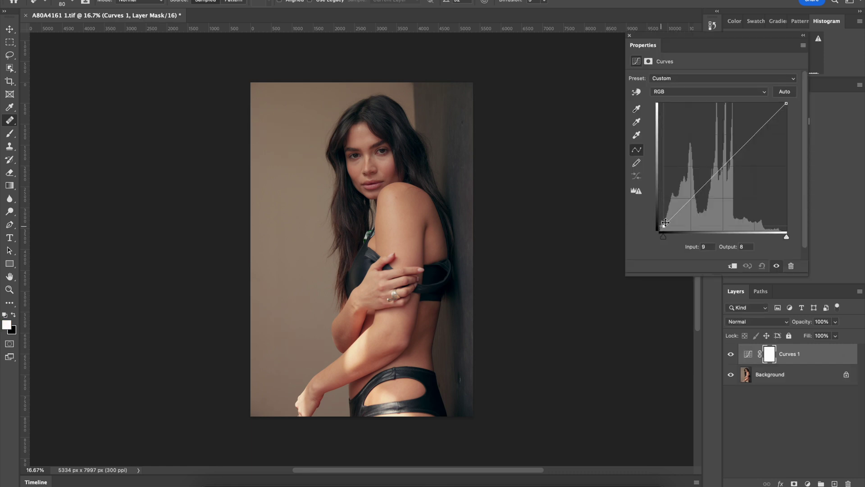
drag(697, 197, 695, 200)
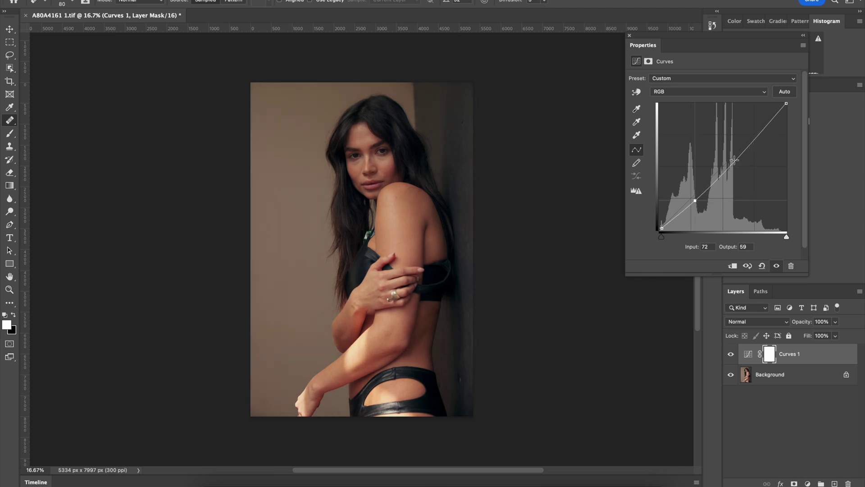
drag(735, 158, 735, 158)
drag(695, 200, 695, 198)
Pull the curve's white endpoint down and inward, and raise the upper-midtone point to input 167, output 170
drag(787, 103, 779, 119)
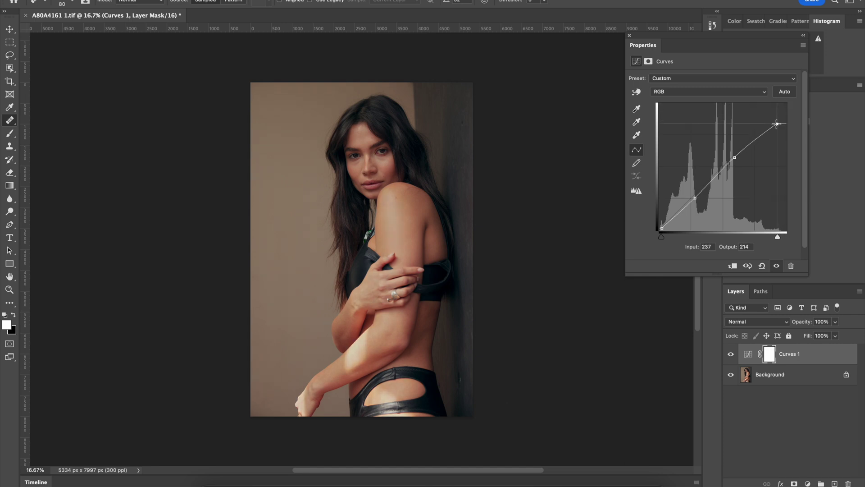
drag(735, 157, 738, 149)
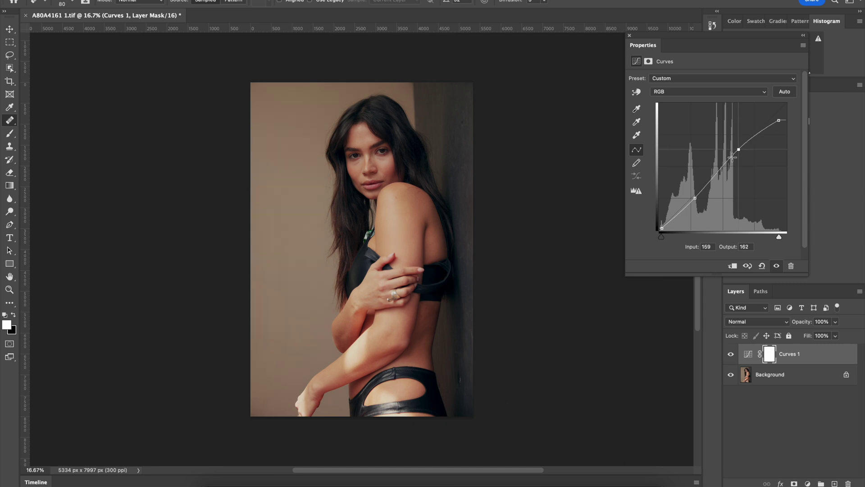
drag(739, 150, 744, 146)
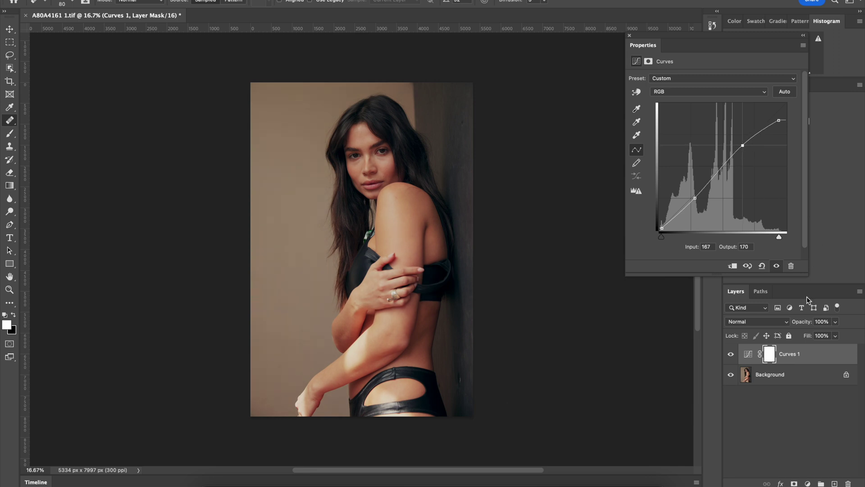
Add a Selective Color adjustment layer directly above the Background layer
click(780, 375)
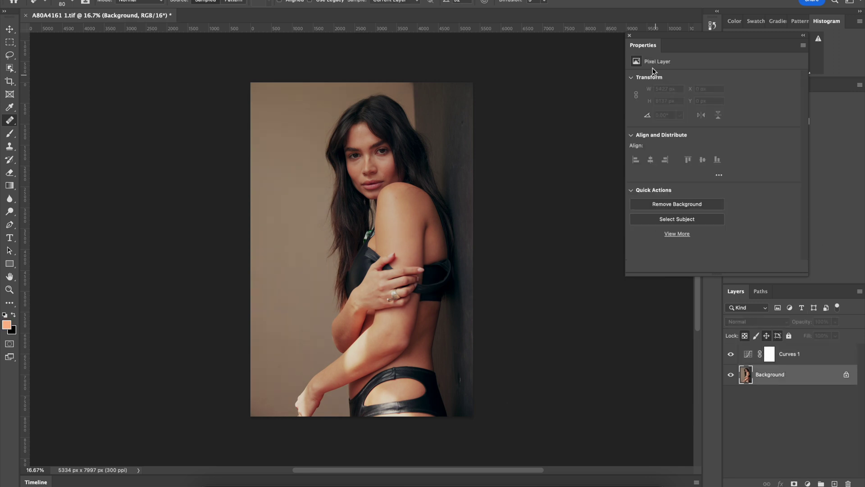
click(630, 36)
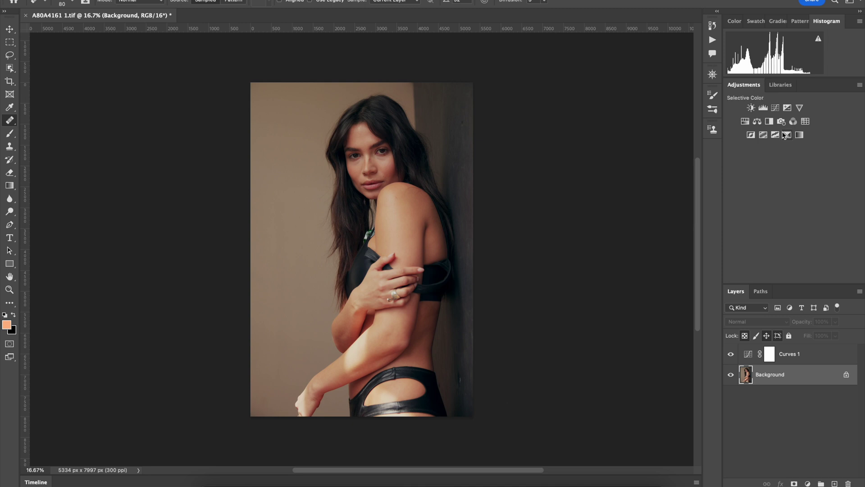
click(787, 135)
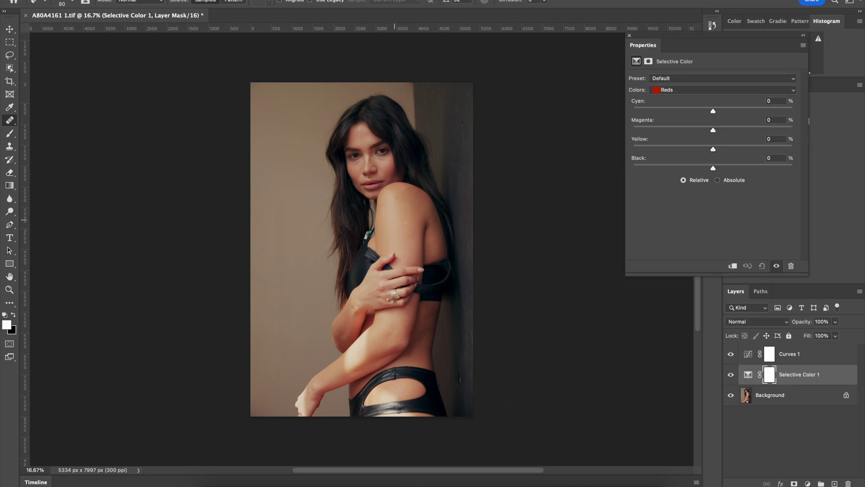
Adjust the magenta amount for the Yellows range of the Selective Color layer and leave its black amount at 0%
click(677, 89)
click(676, 96)
drag(723, 130, 728, 131)
mouse_move(728, 170)
mouse_down()
mouse_move(693, 168)
mouse_move(737, 169)
mouse_move(738, 160)
mouse_move(713, 168)
mouse_up()
Set the Reds range to +6% black with cyan at 0%, and nudge its magenta slightly up
click(691, 90)
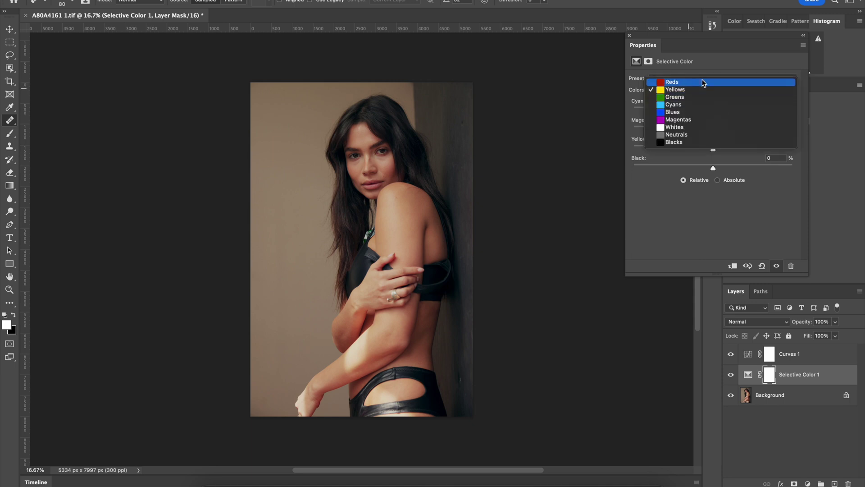
click(696, 82)
drag(730, 168, 717, 165)
click(713, 111)
drag(721, 113, 704, 114)
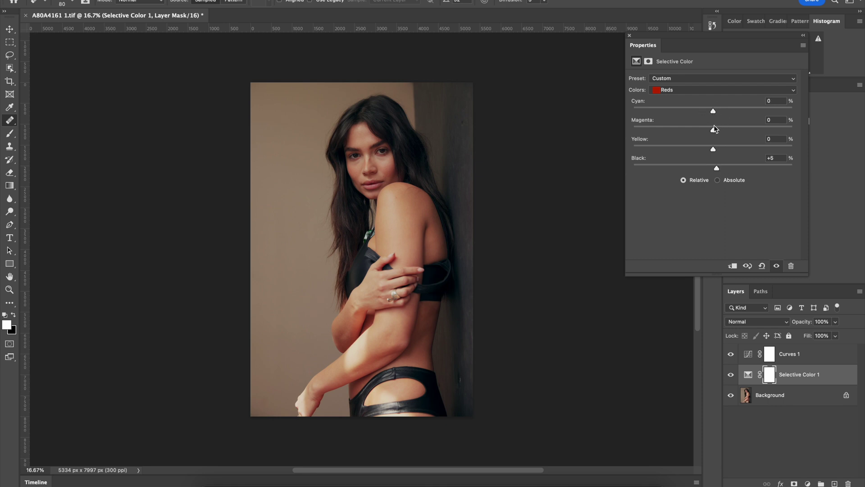
mouse_move(728, 132)
mouse_down()
mouse_move(705, 130)
mouse_move(716, 130)
mouse_up()
click(629, 36)
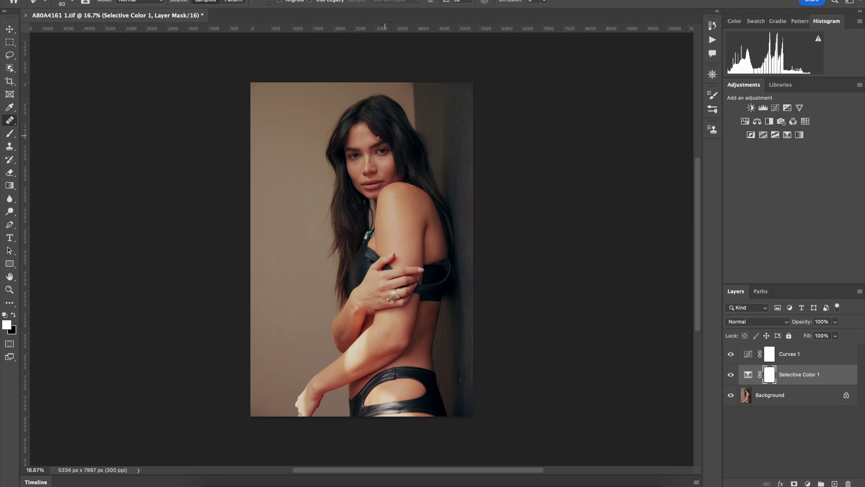
Create a new layer above Curves 1 and fill it with 50% Gray
click(833, 356)
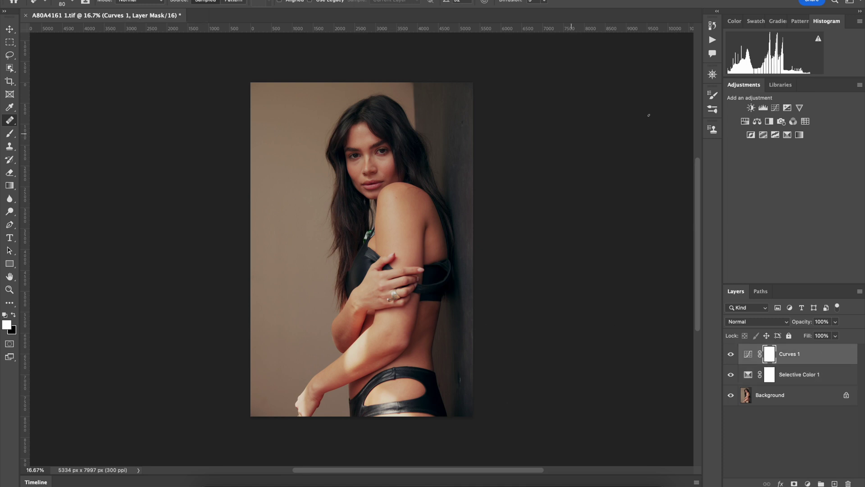
click(628, 69)
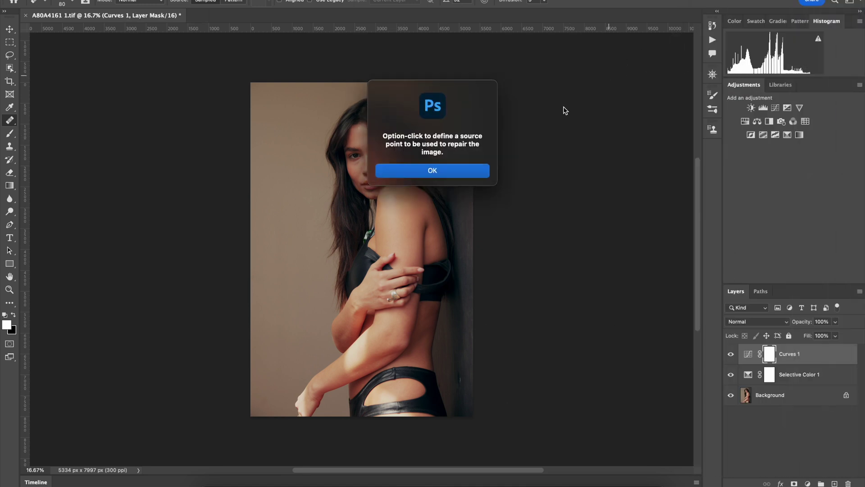
click(456, 170)
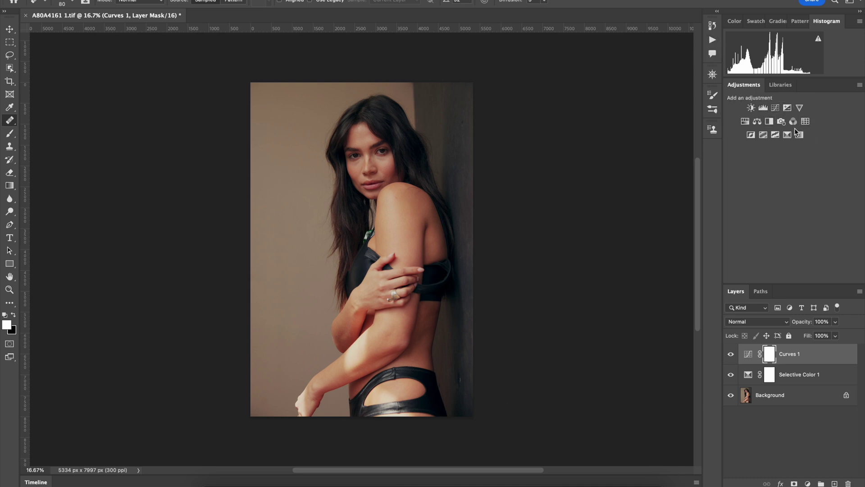
click(835, 484)
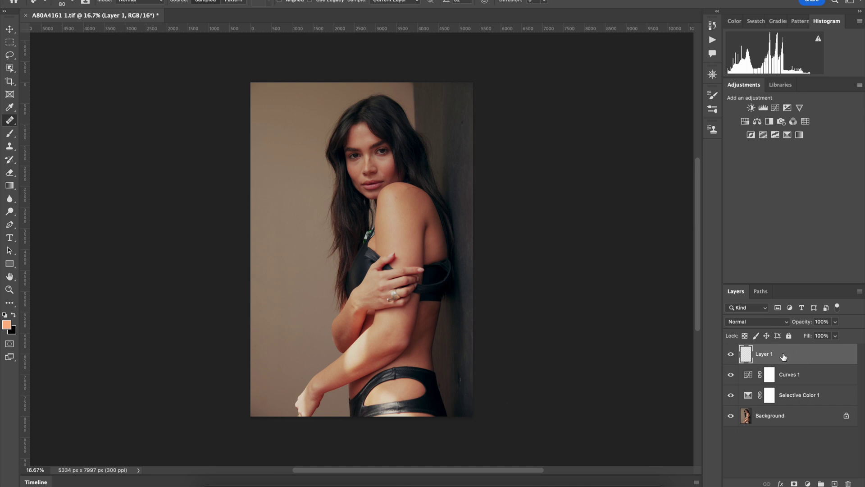
click(835, 484)
key(shift+BackSpace)
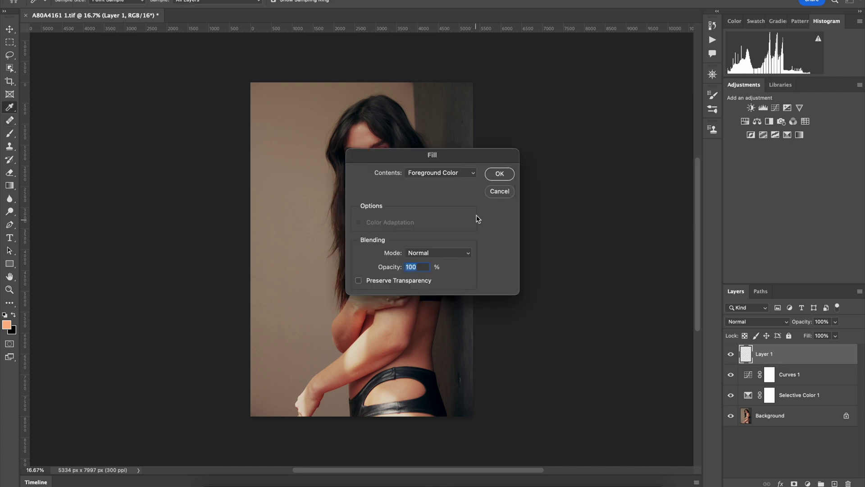
click(473, 171)
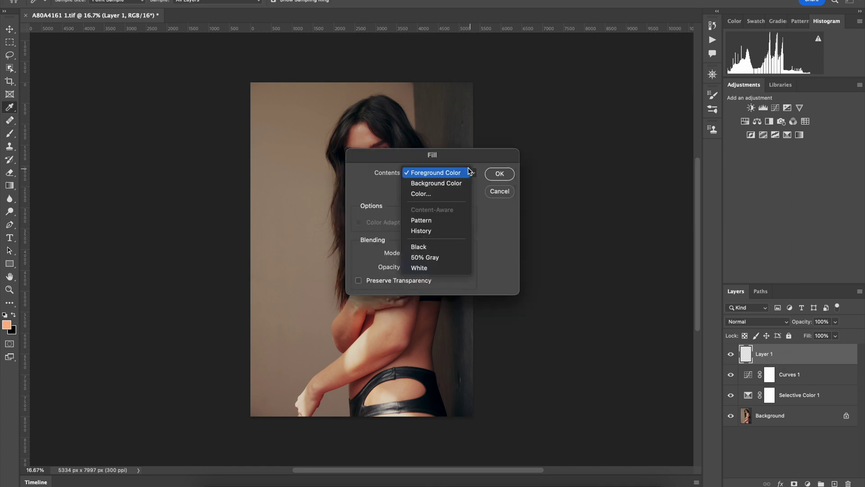
click(447, 257)
click(500, 174)
key(j)
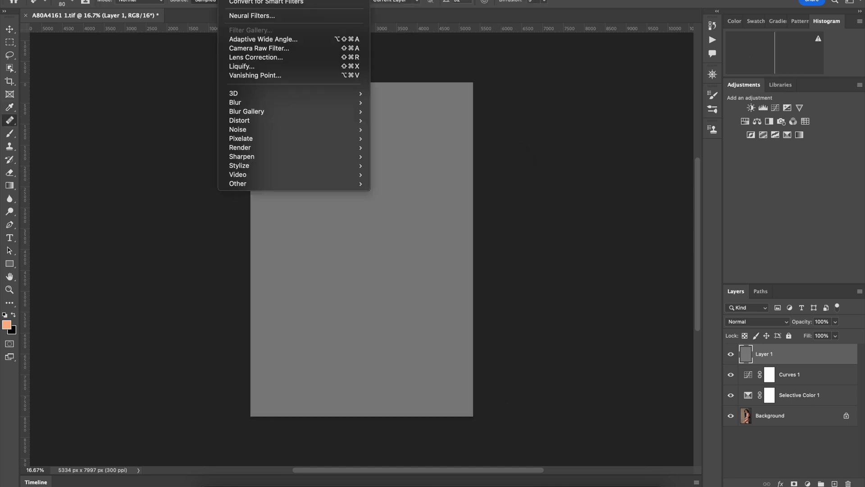
Add 21.27% monochromatic Gaussian noise to the gray layer
mouse_move(280, 129)
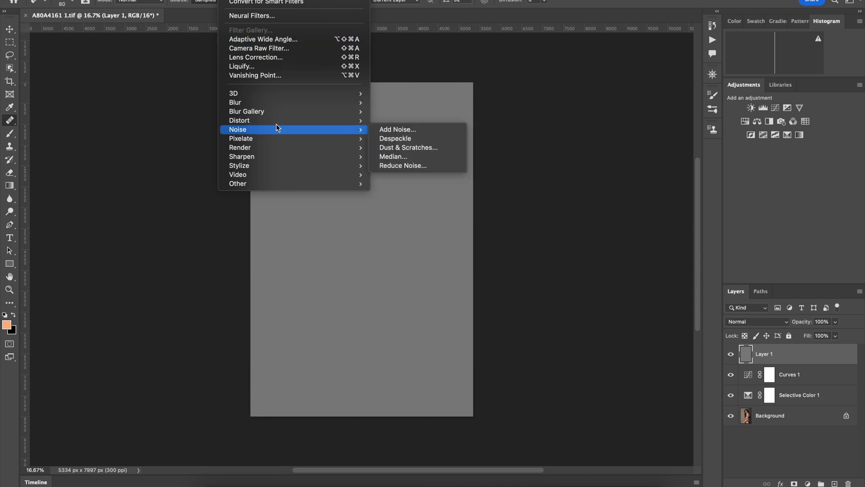
click(414, 130)
drag(377, 225, 367, 233)
drag(365, 229, 366, 232)
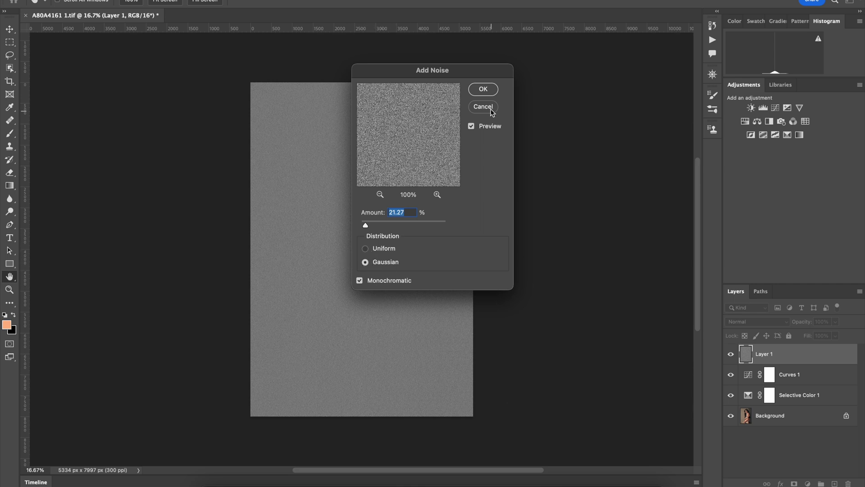
click(484, 90)
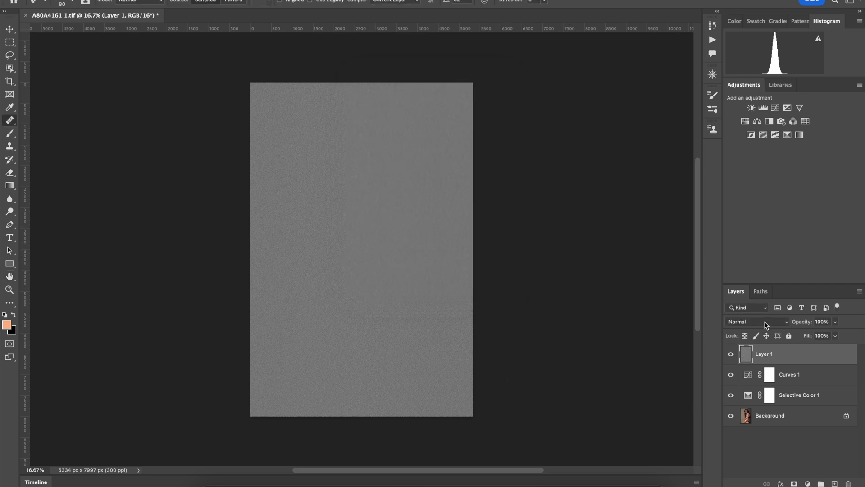
Set the noise layer's blend mode to Overlay and its opacity to 18%
click(764, 321)
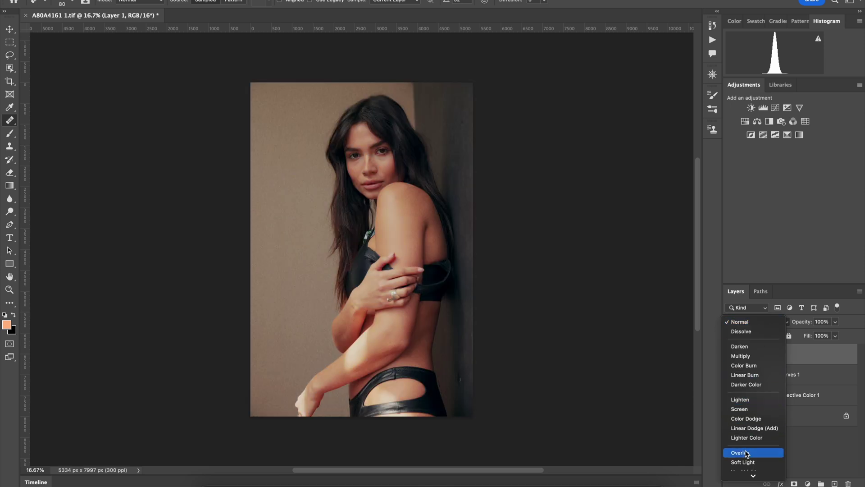
click(745, 450)
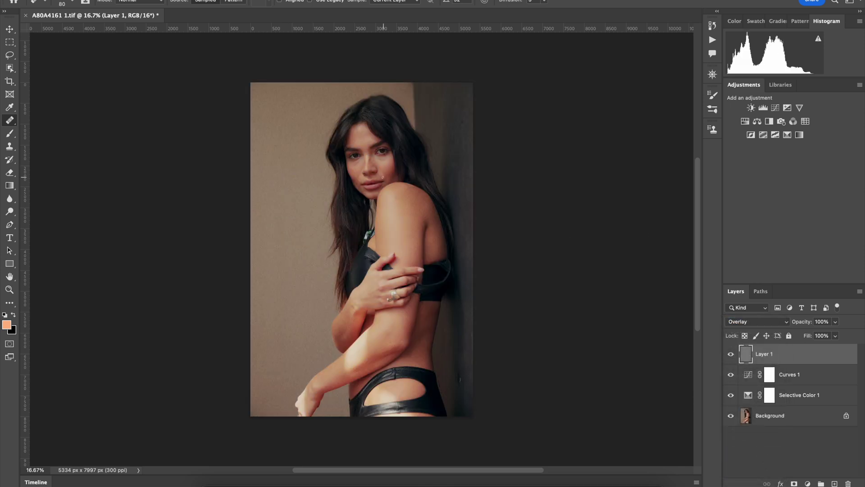
click(835, 321)
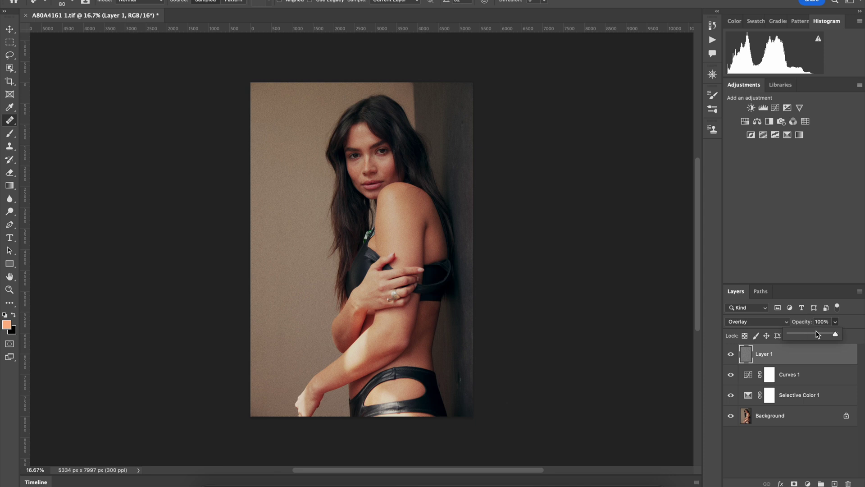
mouse_move(799, 338)
mouse_down()
mouse_move(815, 336)
mouse_move(810, 343)
mouse_up()
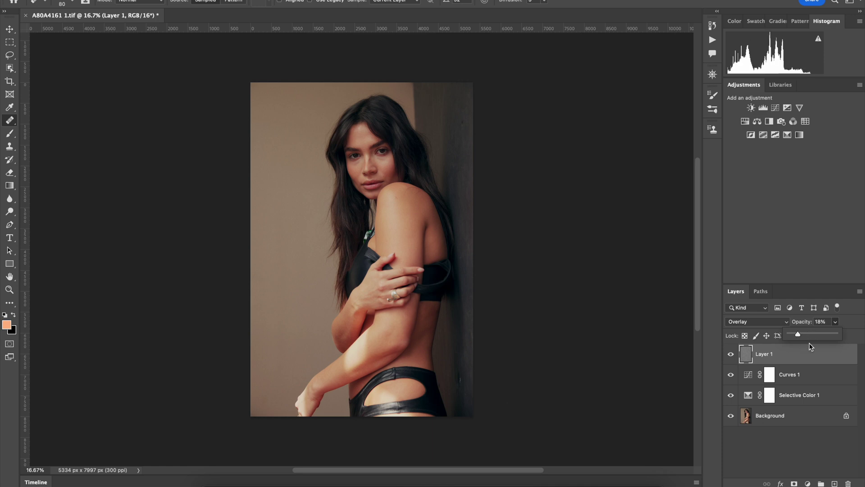
Examine the face at 66.67% with the grain layer hidden and shown
key(ctrl+plus)
key(ctrl+plus)
key(ctrl+plus)
key(ctrl+plus)
drag(473, 68, 468, 174)
click(731, 354)
click(731, 354)
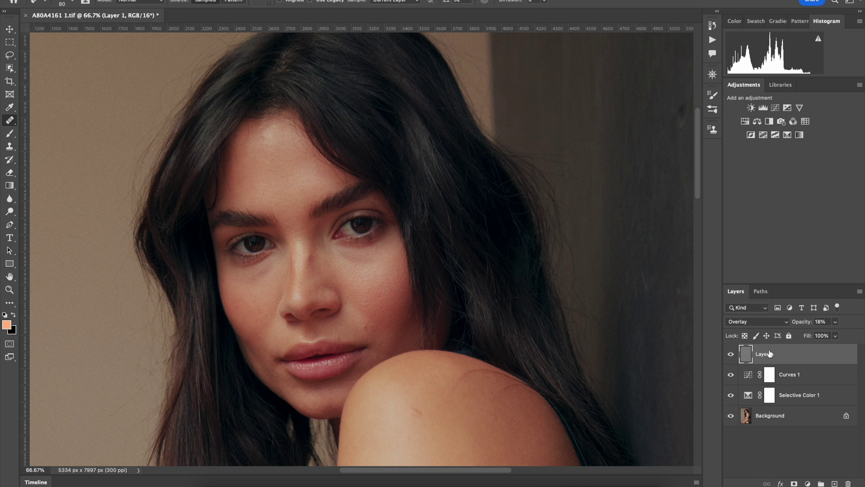
Raise the grain layer's opacity to 100% and split Blend If's Underlying Layer white slider, with its lower half at 0
click(835, 321)
drag(829, 334, 828, 335)
drag(828, 335, 858, 334)
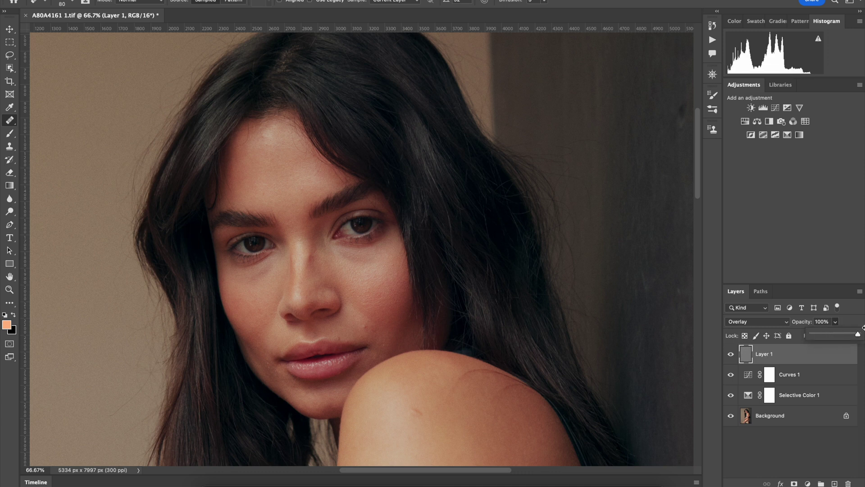
double_click(851, 355)
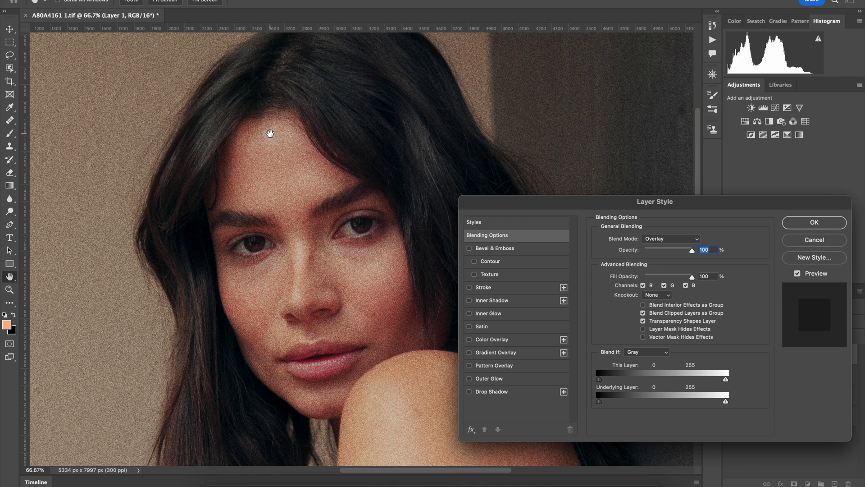
key(alt)
key(alt)
drag(726, 401, 723, 400)
key(alt)
drag(723, 401, 721, 401)
drag(659, 402, 514, 416)
drag(731, 400, 672, 403)
mouse_move(675, 402)
mouse_down()
mouse_move(699, 400)
mouse_move(681, 401)
mouse_up()
click(811, 225)
key(j)
Inspect the grain on the eye and forehead at 200%, comparing the image with and without the grain layer
key(ctrl+plus)
key(ctrl+plus)
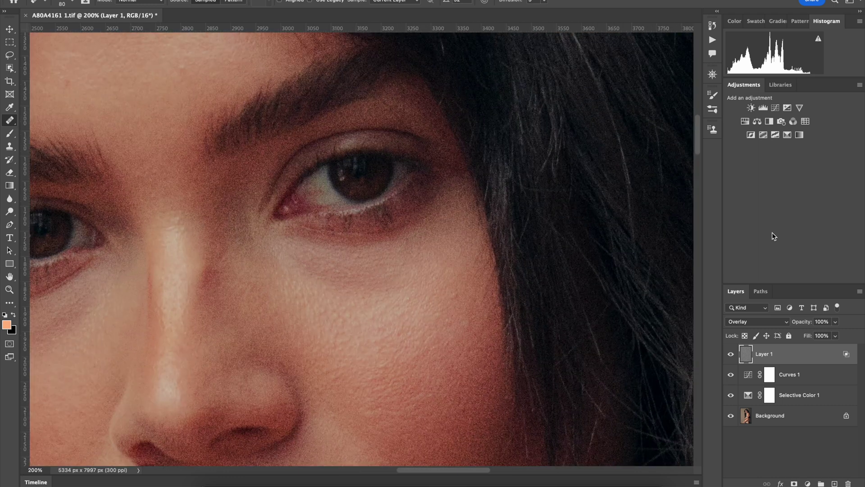
drag(242, 208, 385, 287)
drag(233, 227, 376, 376)
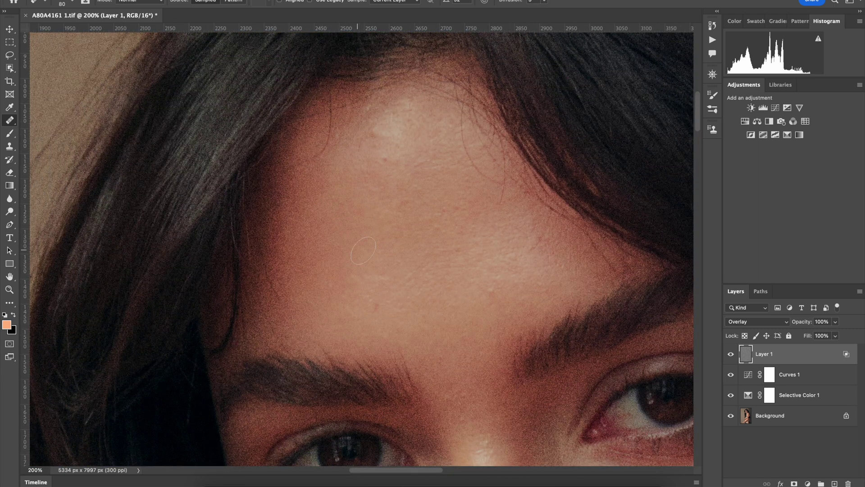
click(731, 354)
click(731, 356)
click(732, 355)
click(732, 356)
Move the upper half of the grain layer's Underlying Layer white split farther toward white and compare the layer hidden and shown
double_click(839, 359)
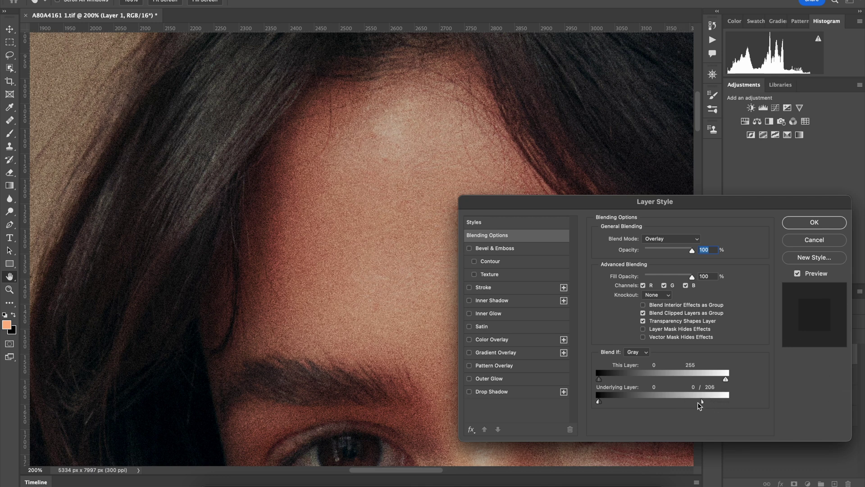
drag(695, 400, 697, 400)
click(814, 222)
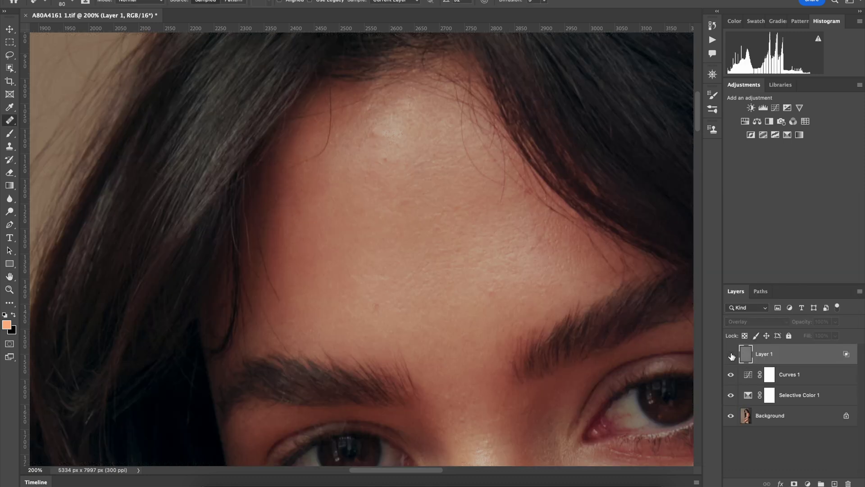
click(731, 354)
click(730, 354)
Reduce the grain layer's opacity to 22%, checking the grain with the layer hidden and shown
click(835, 321)
drag(837, 334, 802, 337)
click(731, 355)
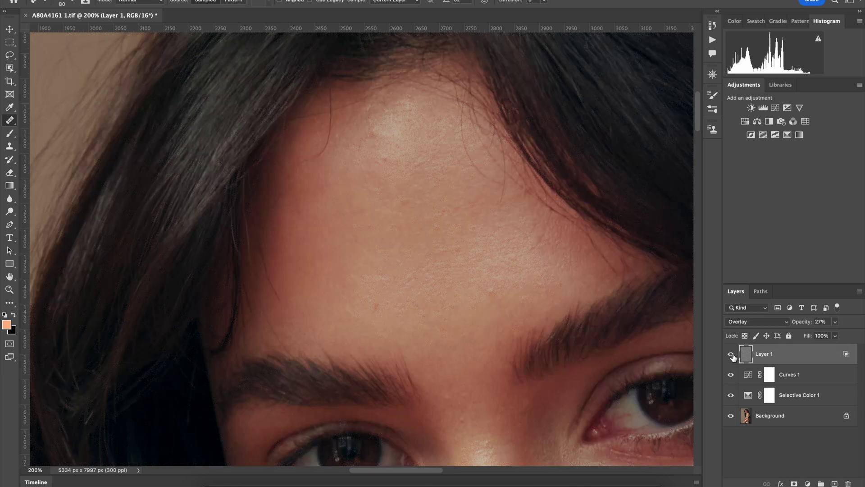
click(731, 354)
click(731, 354)
key(ctrl+minus)
key(ctrl+minus)
key(ctrl+minus)
key(ctrl+minus)
key(ctrl+minus)
key(ctrl+minus)
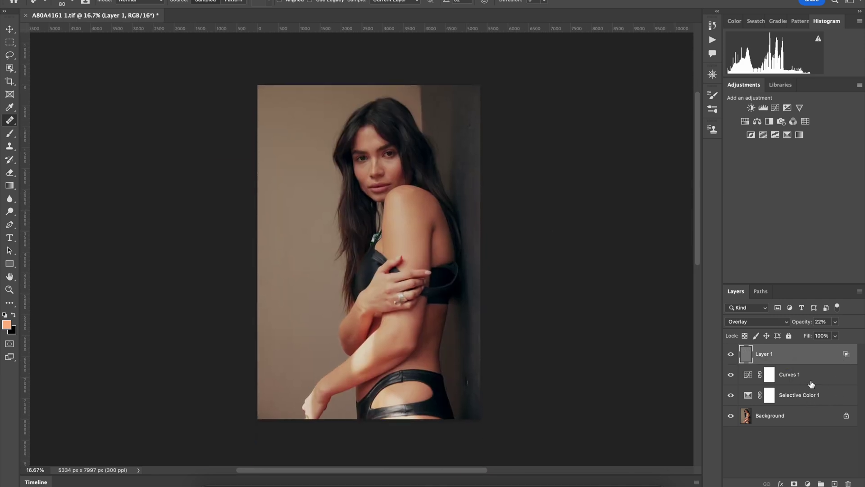
Add a Vibrance adjustment directly above the Background layer and set Vibrance and Saturation to -4 each
click(799, 416)
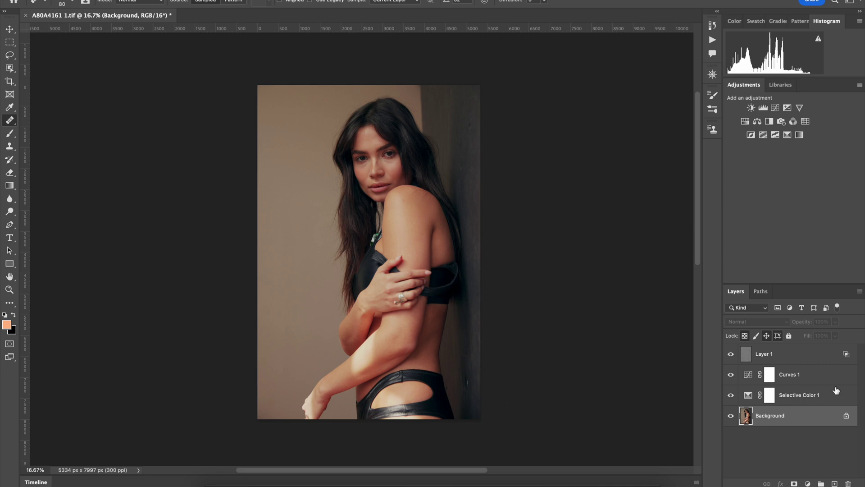
click(800, 107)
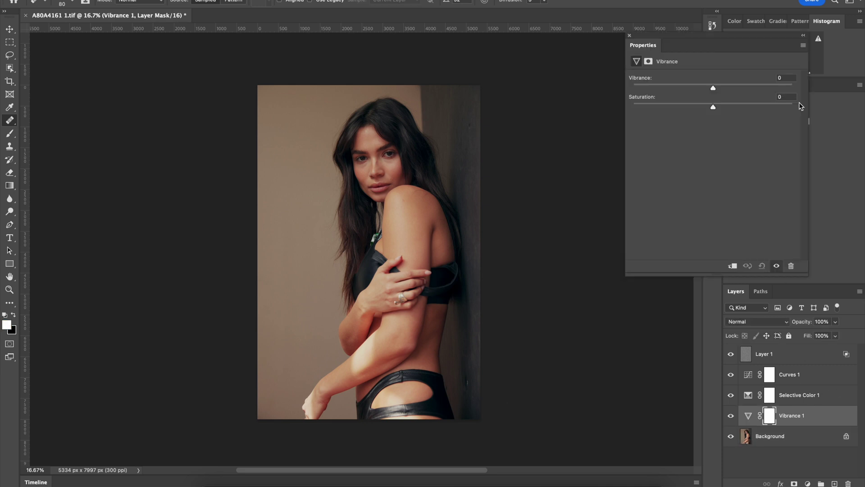
text(-4-4)
click(630, 35)
Stamp the visible image onto a new layer above Background, reduce its opacity to about 50%, and compare it hidden and shown
click(794, 438)
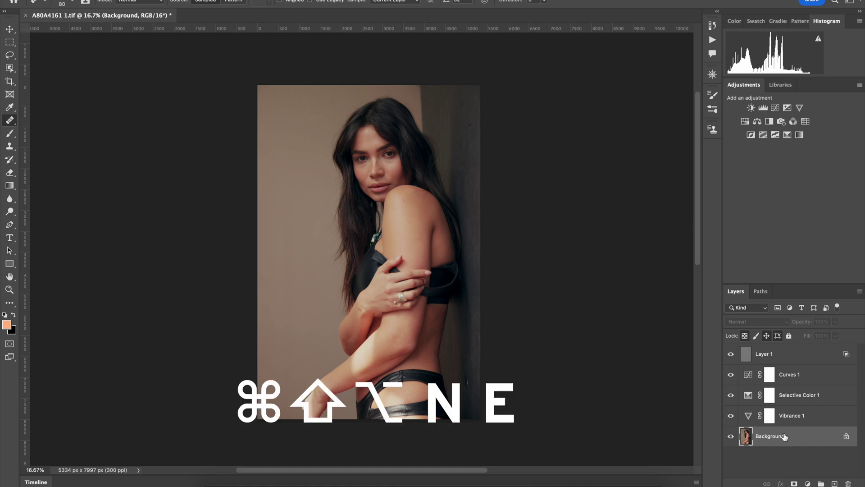
key(super+shift+alt+n)
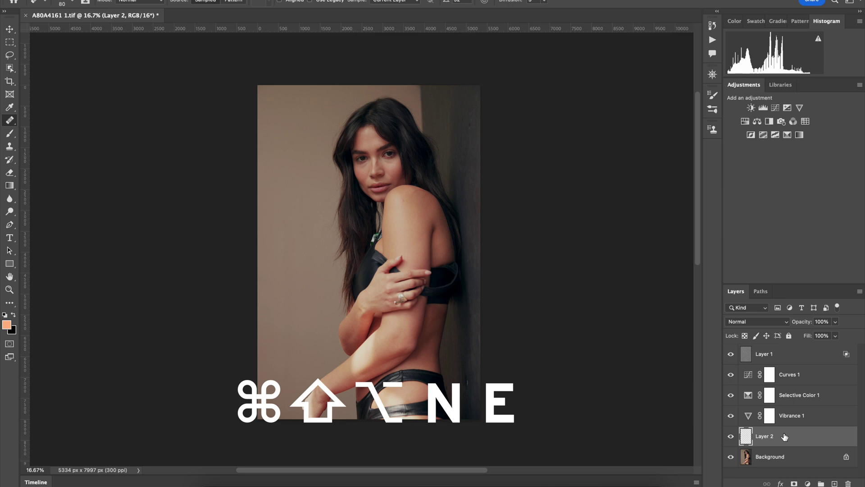
key(super+shift+alt+e)
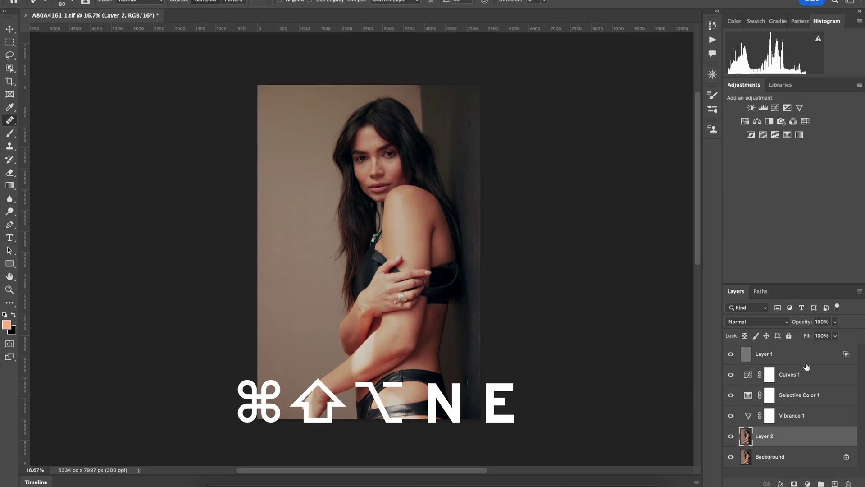
click(836, 322)
click(813, 334)
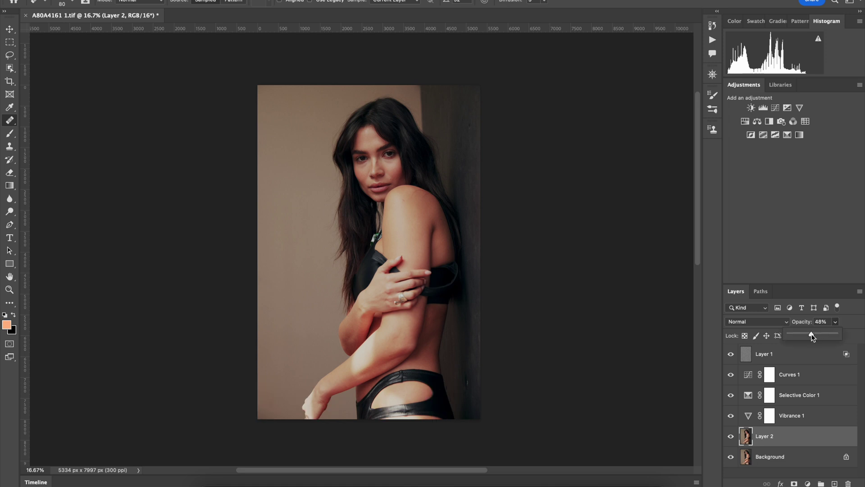
click(730, 438)
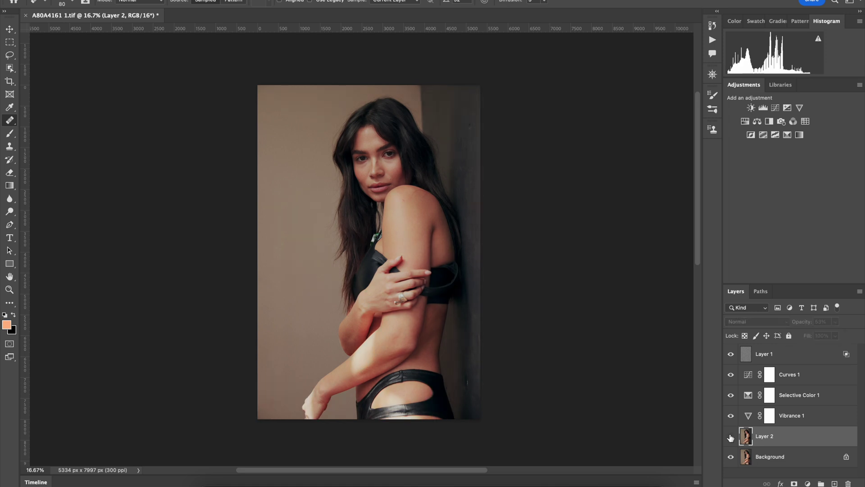
Add a Levels adjustment above the grain layer with midtones 0.91 and white input 240, and move the black input slightly inward
click(779, 356)
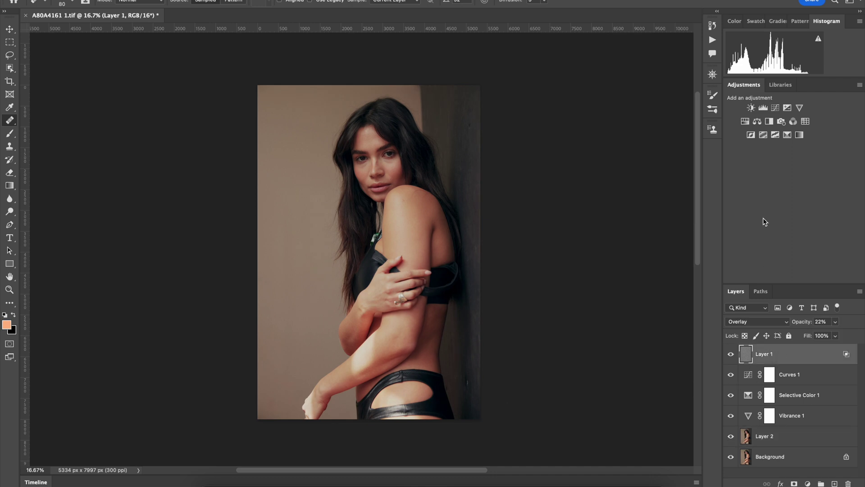
click(762, 110)
drag(721, 152, 726, 154)
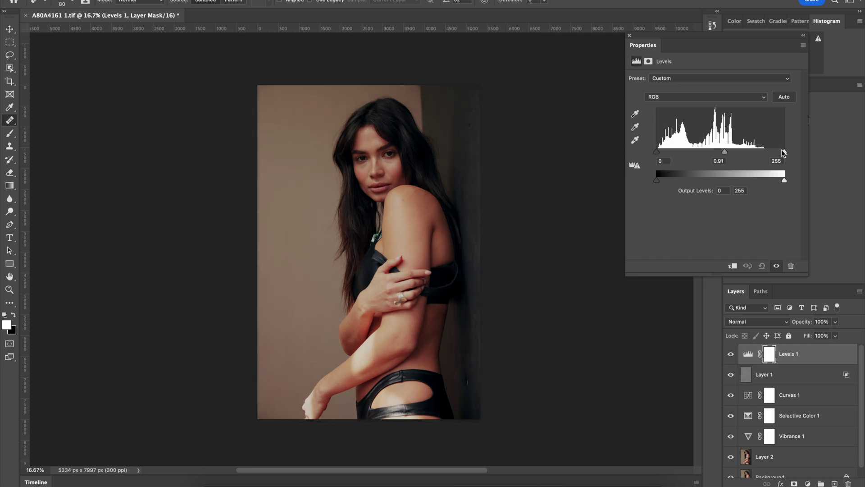
drag(784, 152, 777, 154)
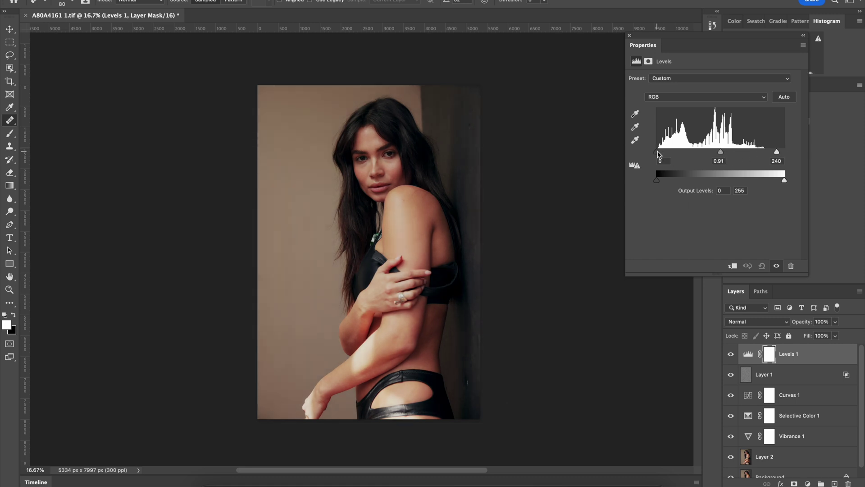
drag(658, 153, 659, 154)
click(630, 35)
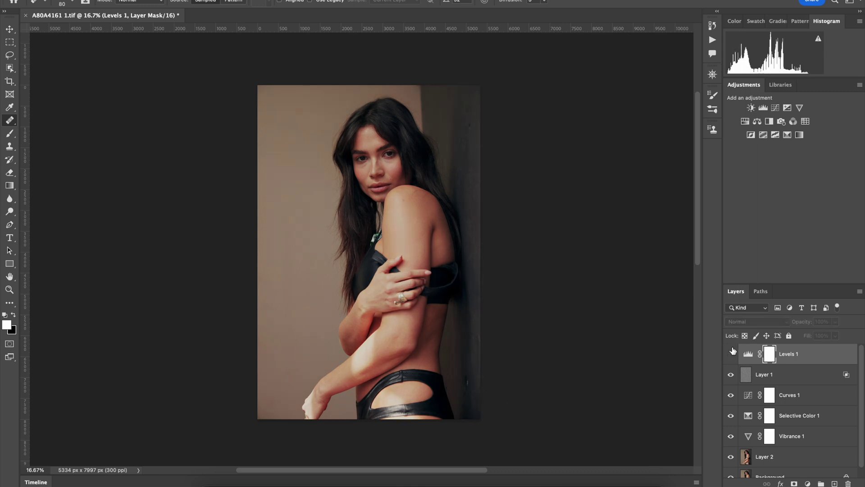
Reduce the Levels adjustment's opacity to 67% and compare the image with it hidden and shown
click(835, 321)
drag(838, 334, 819, 334)
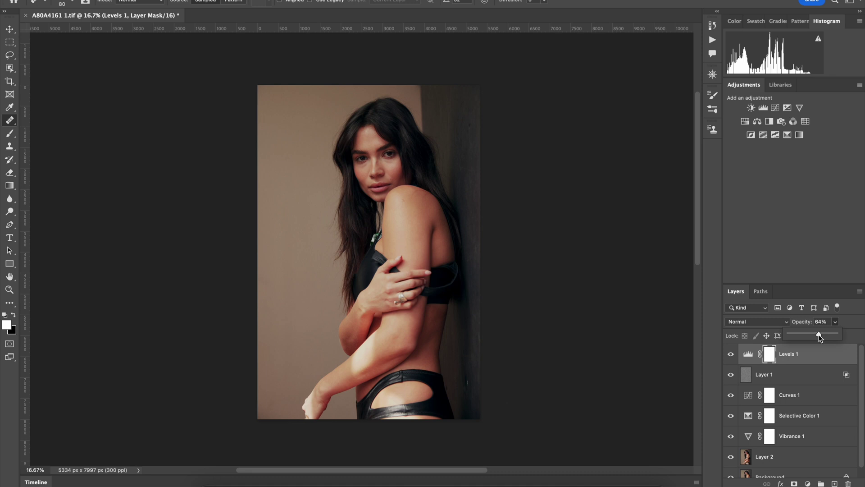
drag(820, 334, 820, 335)
click(732, 355)
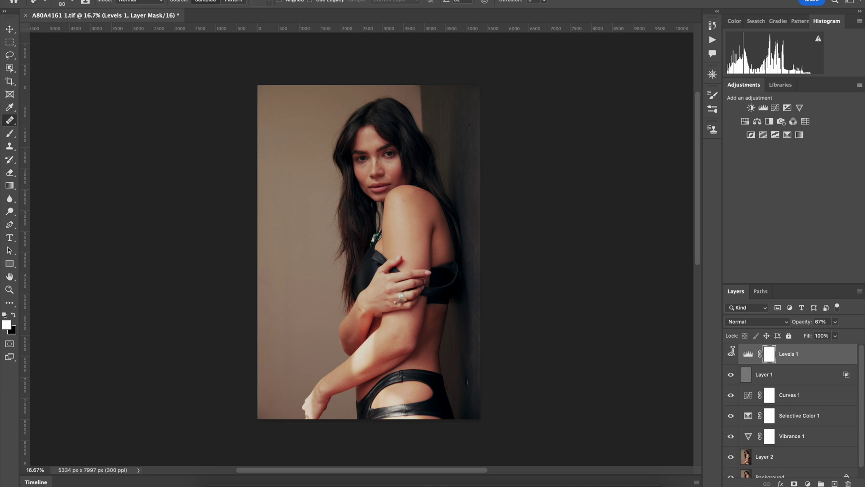
Review the layer stack and merge all visible layers into the Background
scroll(777, 395, down, 1)
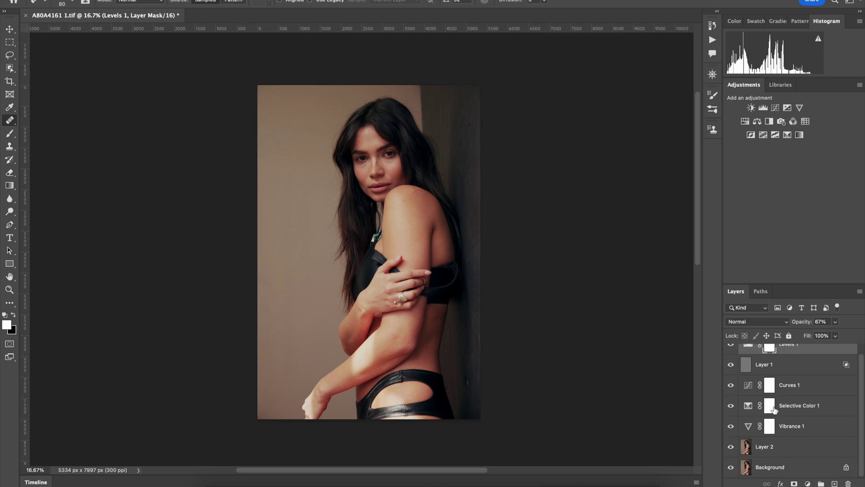
scroll(775, 408, up, 1)
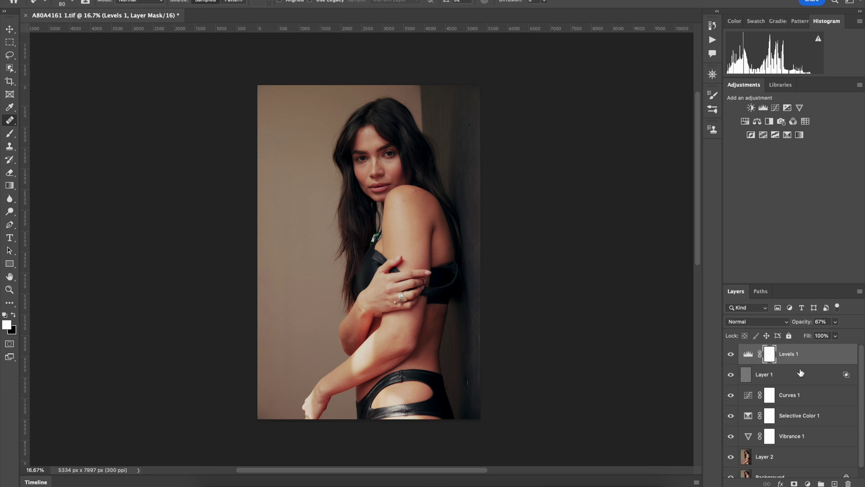
scroll(787, 420, down, 1)
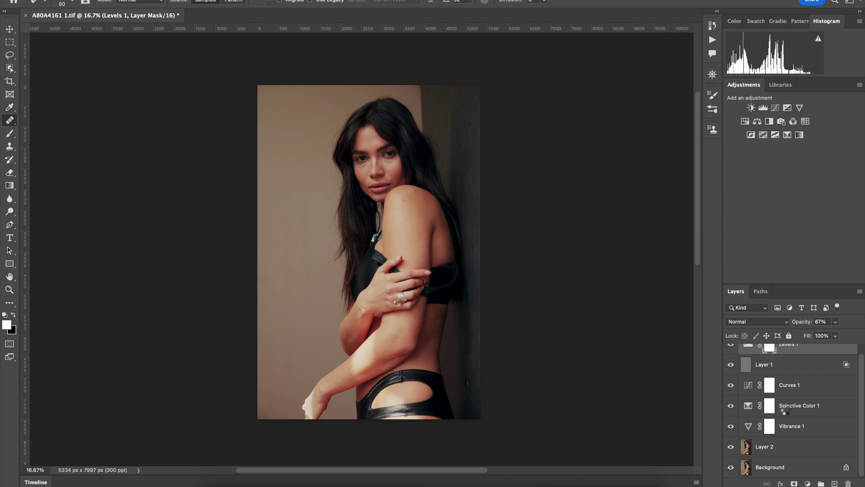
key(super+shift+e)
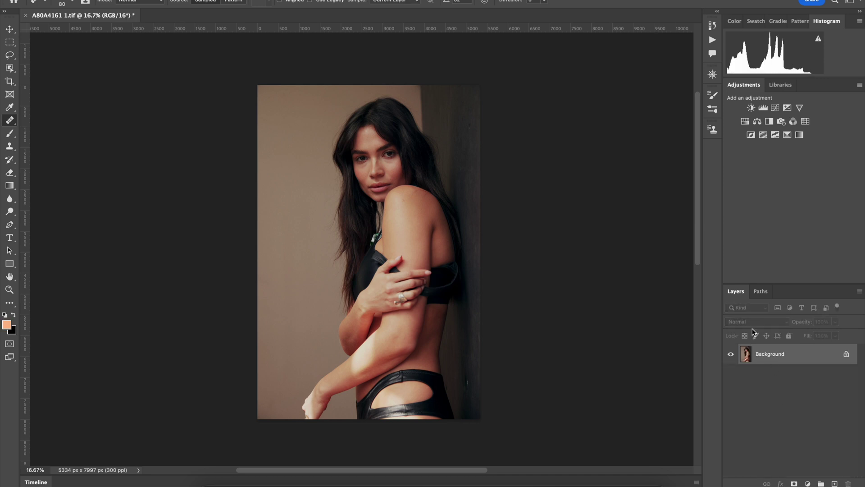
Export the flattened portrait with Save for Web (Legacy) as Tutorial_1.jpg
scroll(388, 248, up, 2)
click(90, 0)
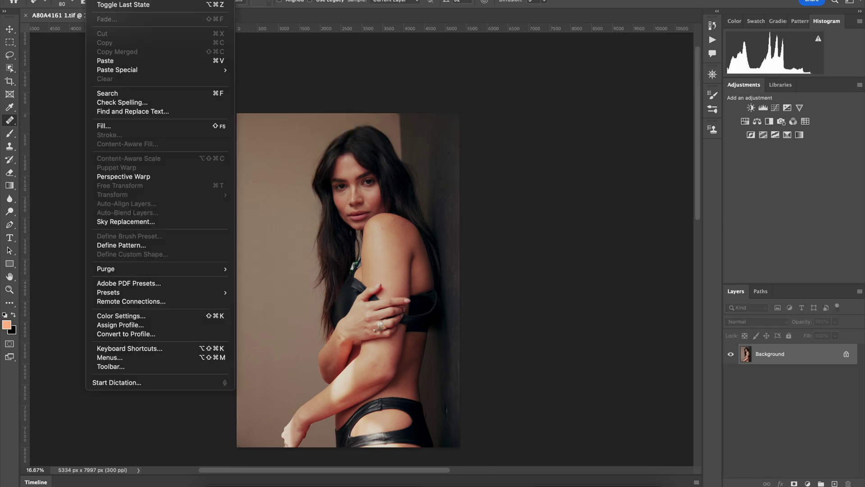
mouse_move(89, 118)
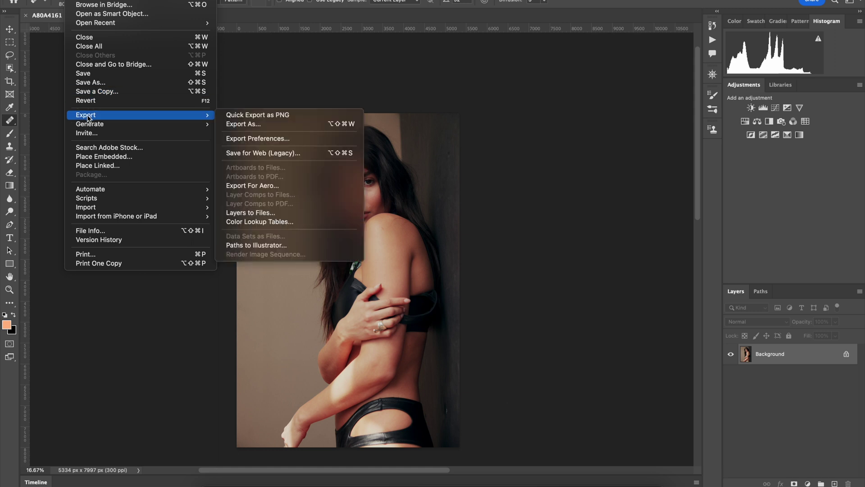
click(246, 152)
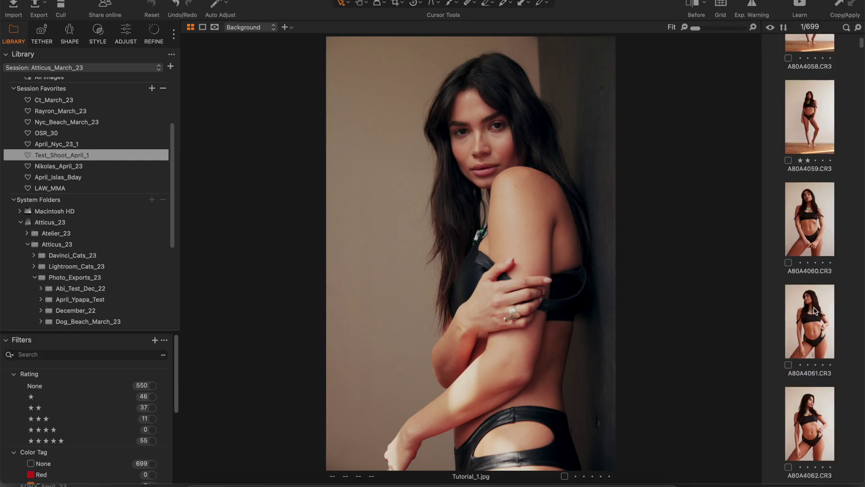
In Capture One, rate Tutorial_1.jpg five stars and filter the browser to five-star images
scroll(814, 307, down, 5)
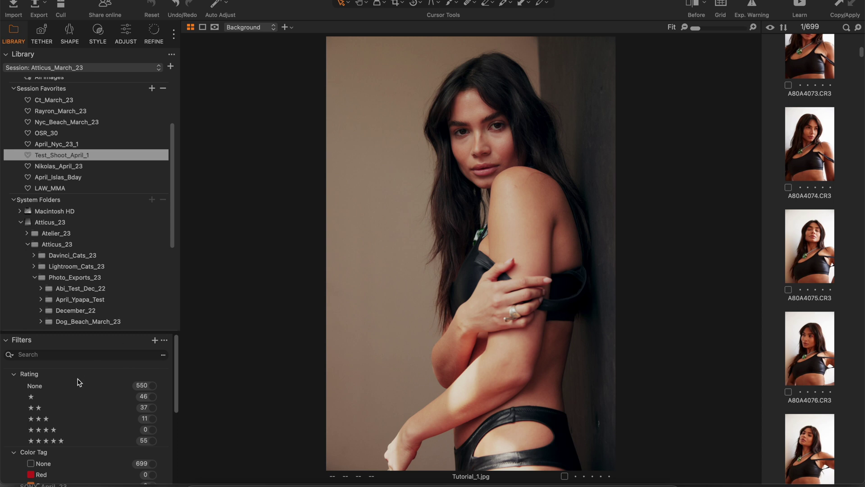
key(5)
click(148, 440)
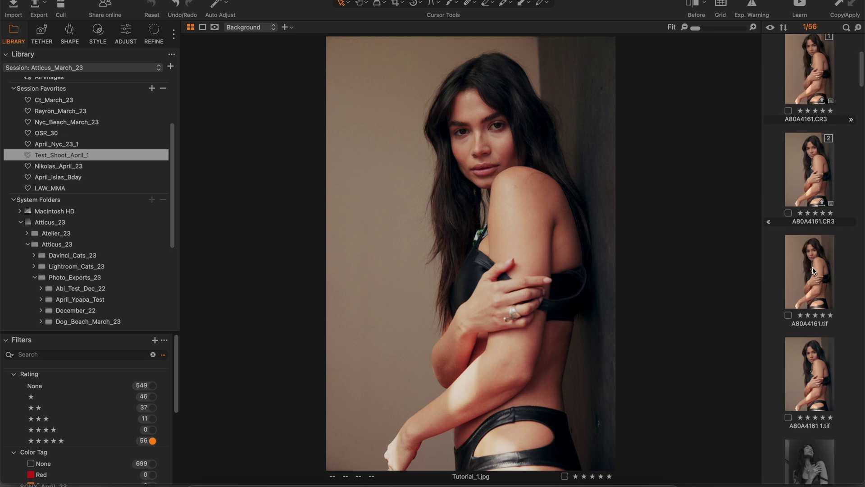
View Tutorial_1.jpg beside variant 1 of A80A4161.CR3 and reset the adjustments on the selected variants for a before-and-after comparison
click(807, 189)
click(812, 78)
click(639, 174)
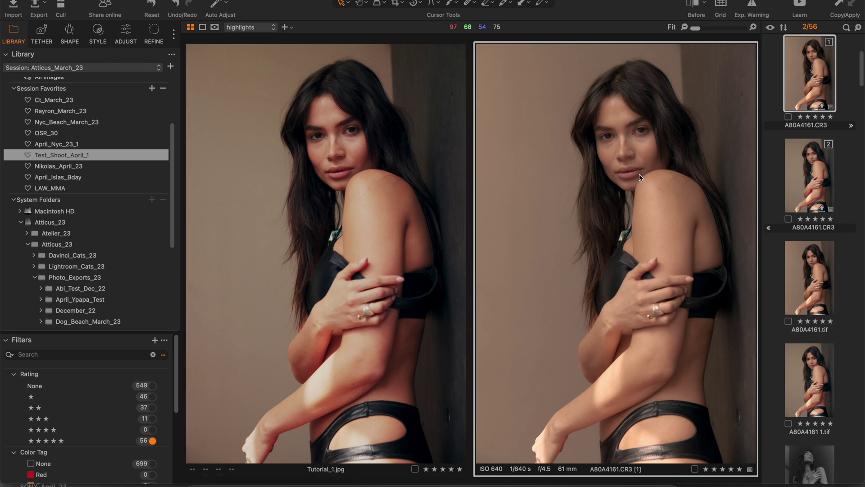
key(super+r)
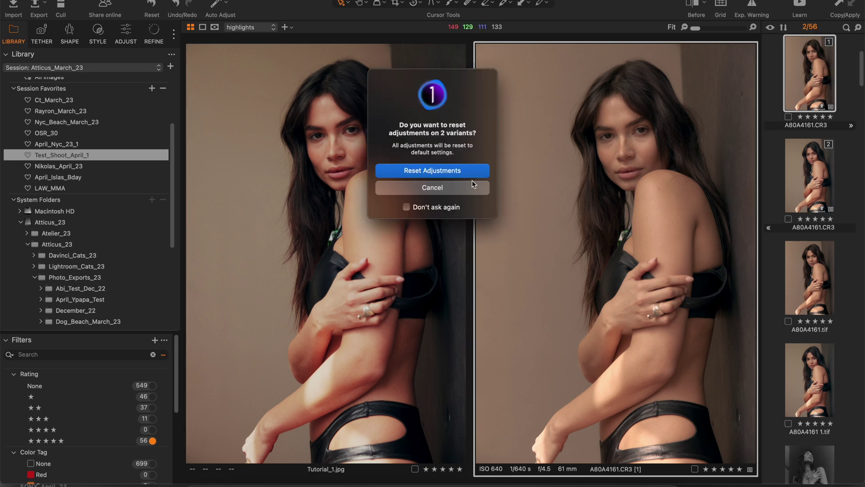
click(445, 169)
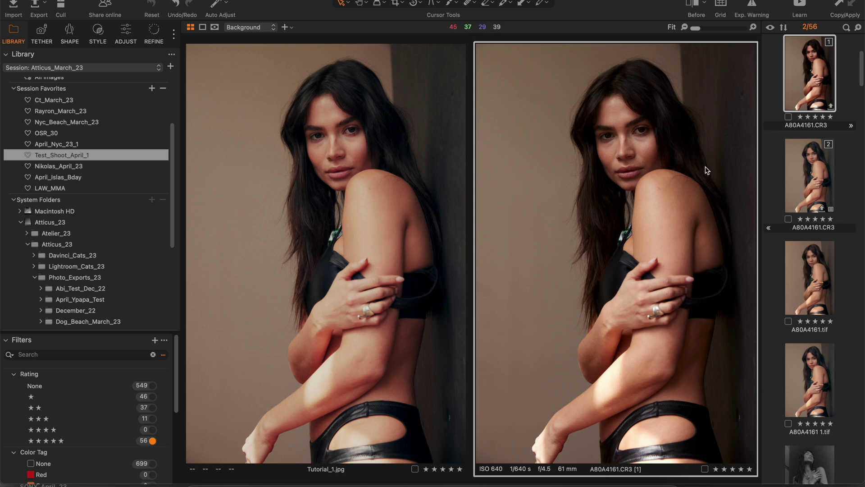
key(super+minus)
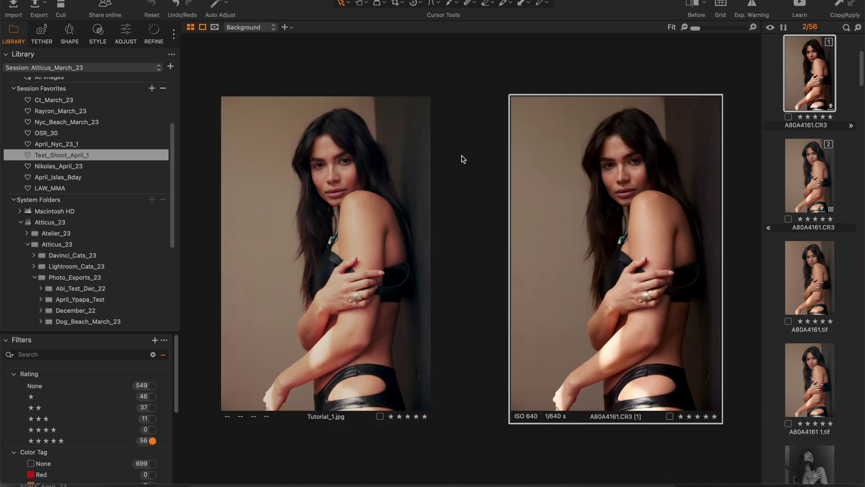